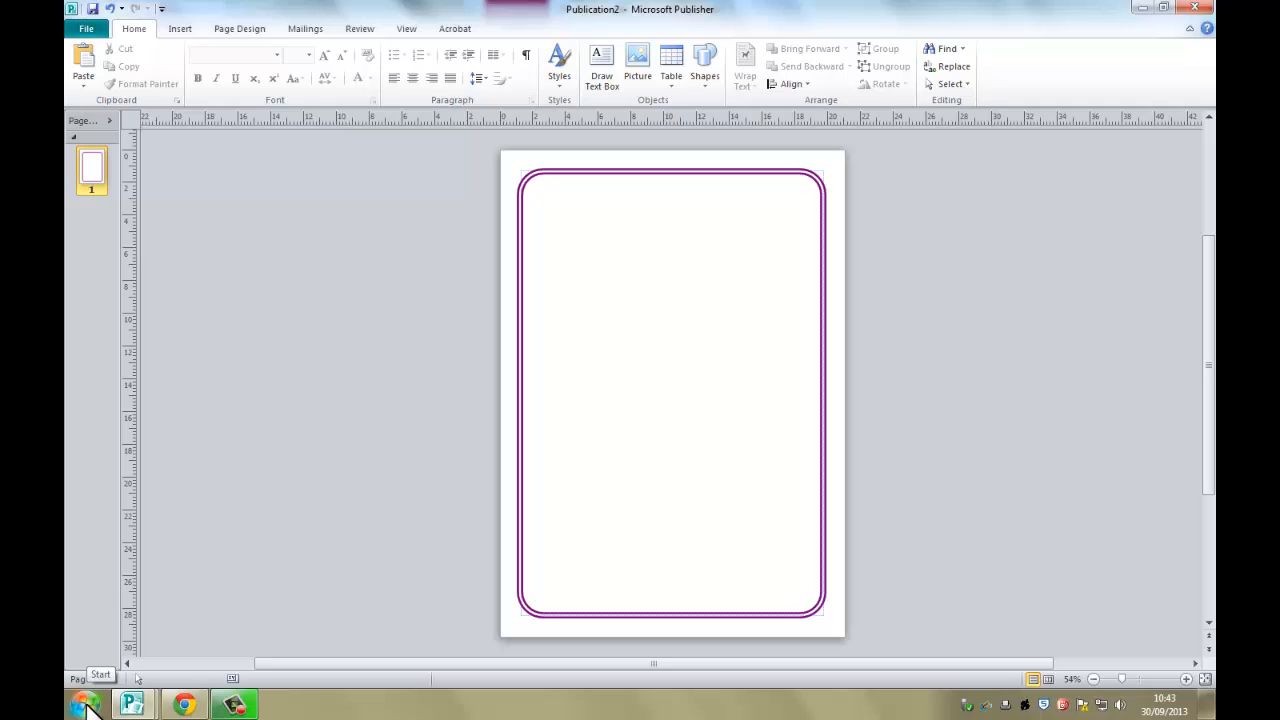
Open the ICT folder on the Pupil Shared (J:) drive in Windows Explorer
left_click(85, 705)
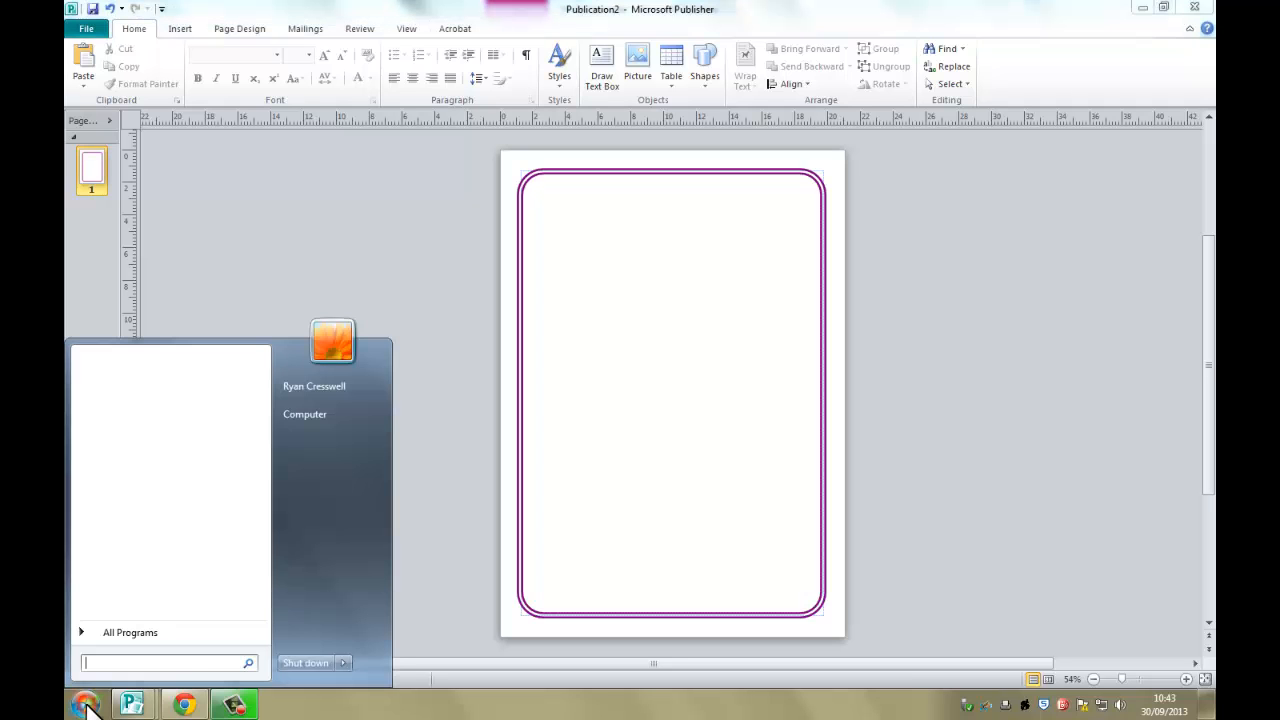
left_click(324, 416)
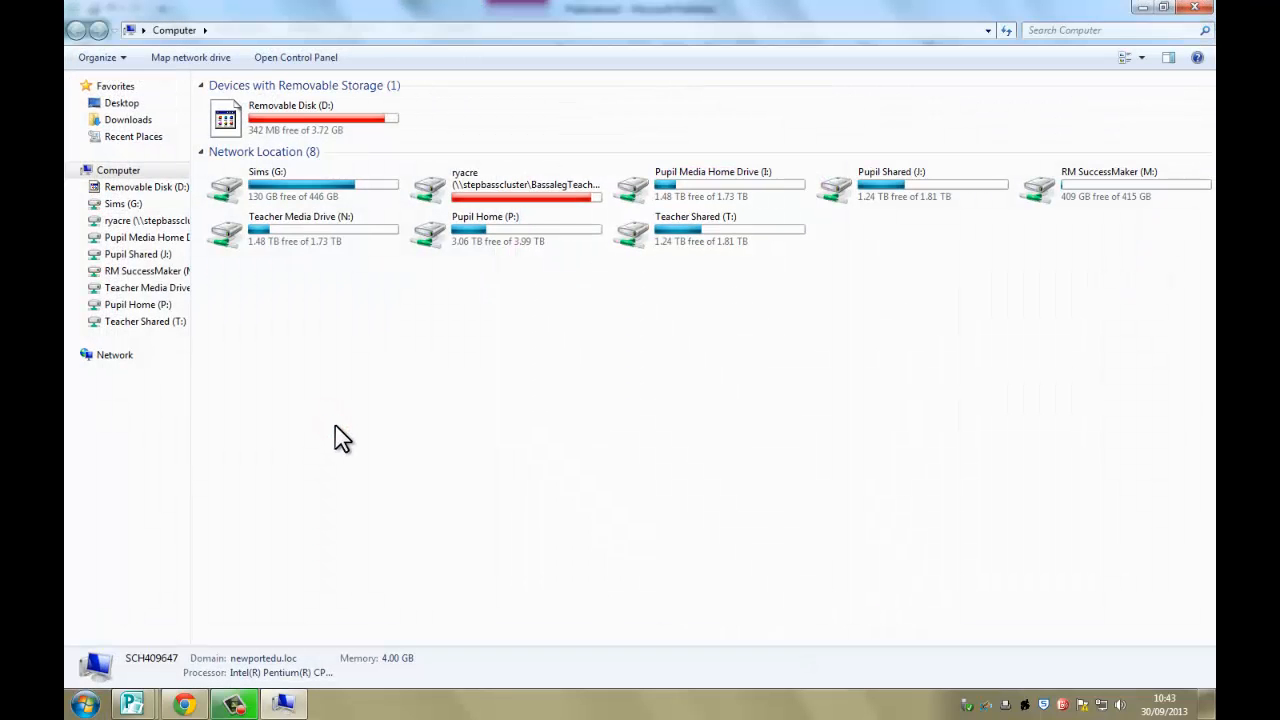
double_click(893, 173)
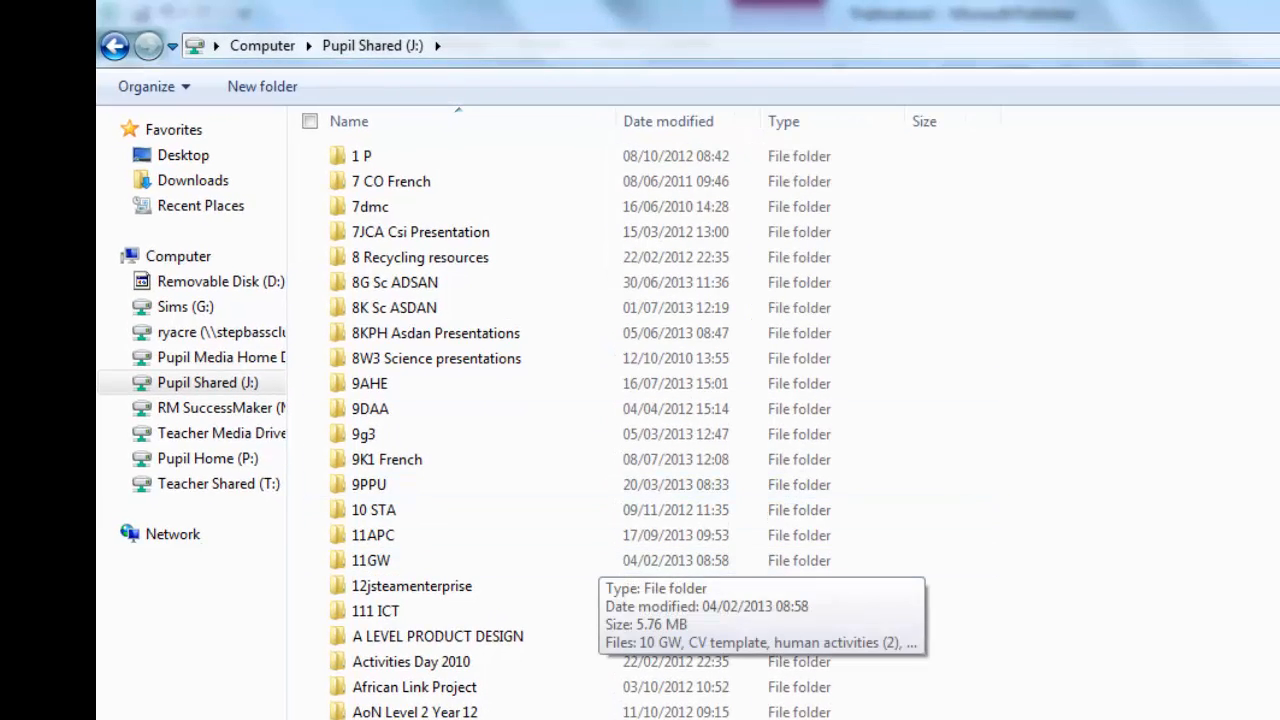
scroll(640, 428, "down", 20)
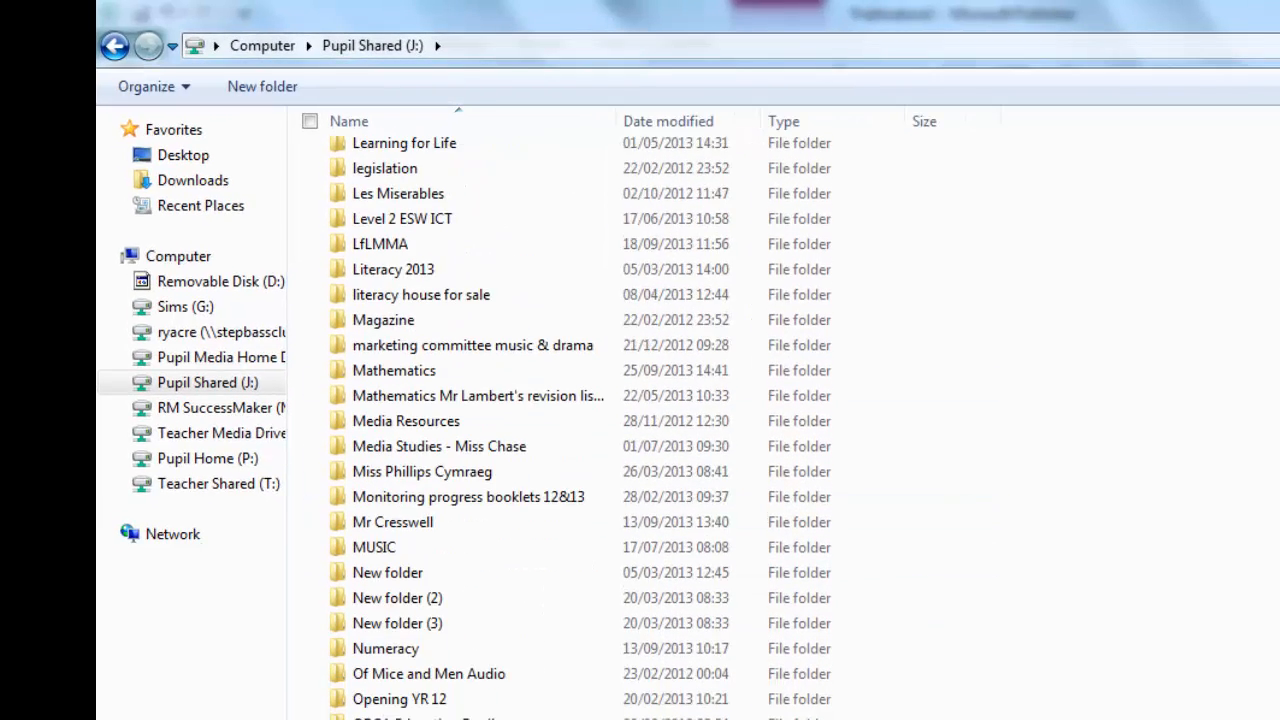
scroll(640, 428, "up", 2)
double_click(375, 173)
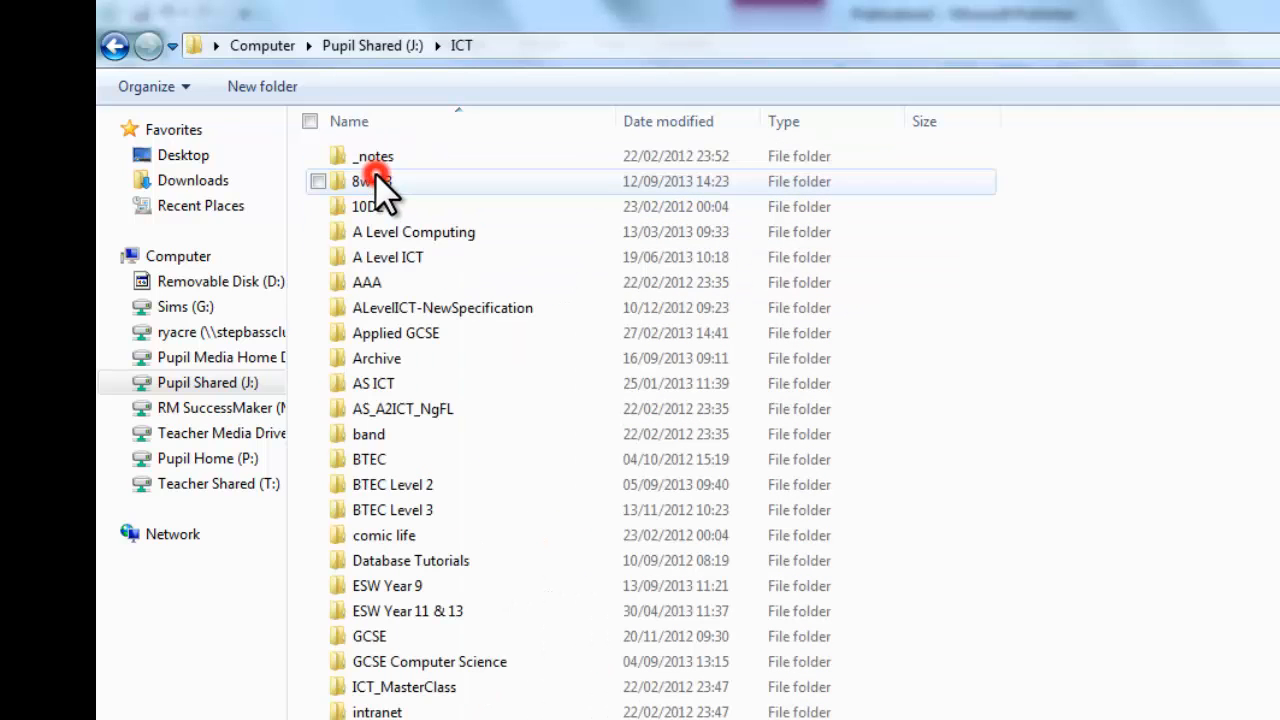
Open Year 7 > Internet Safety Images > Poster Images and show its files as extra large icons
scroll(580, 428, "down", 6)
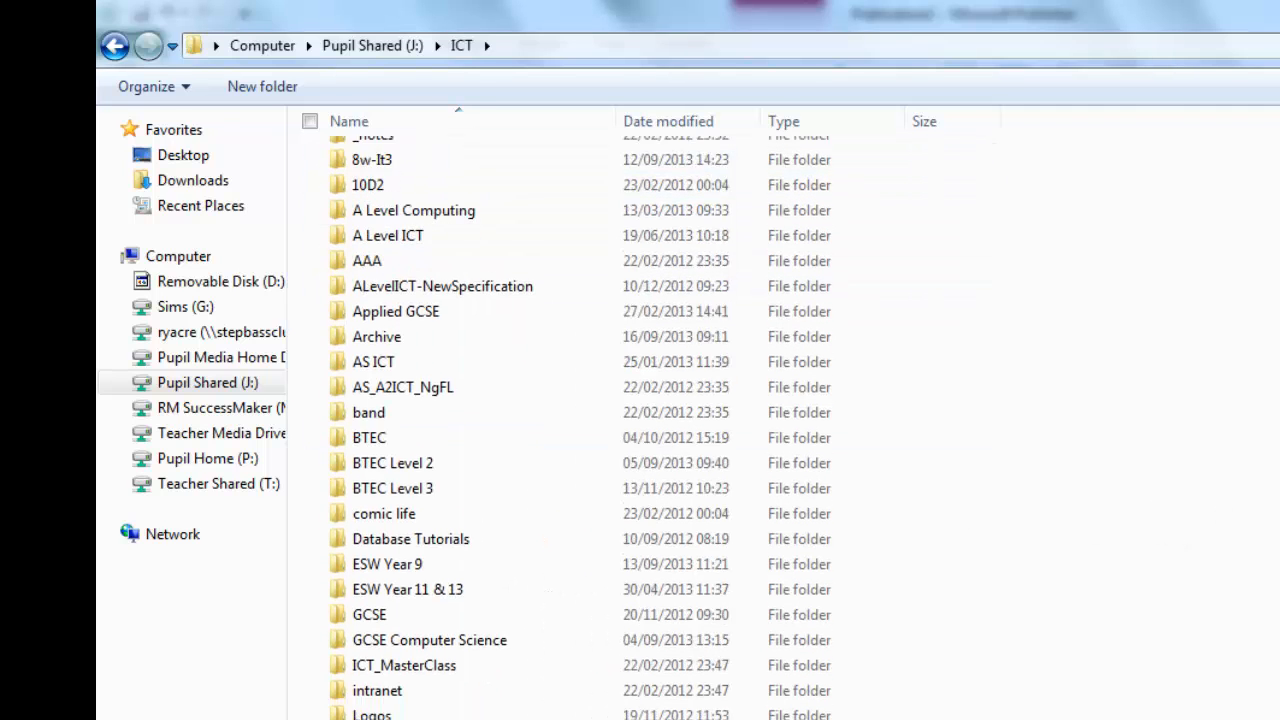
scroll(580, 428, "down", 2)
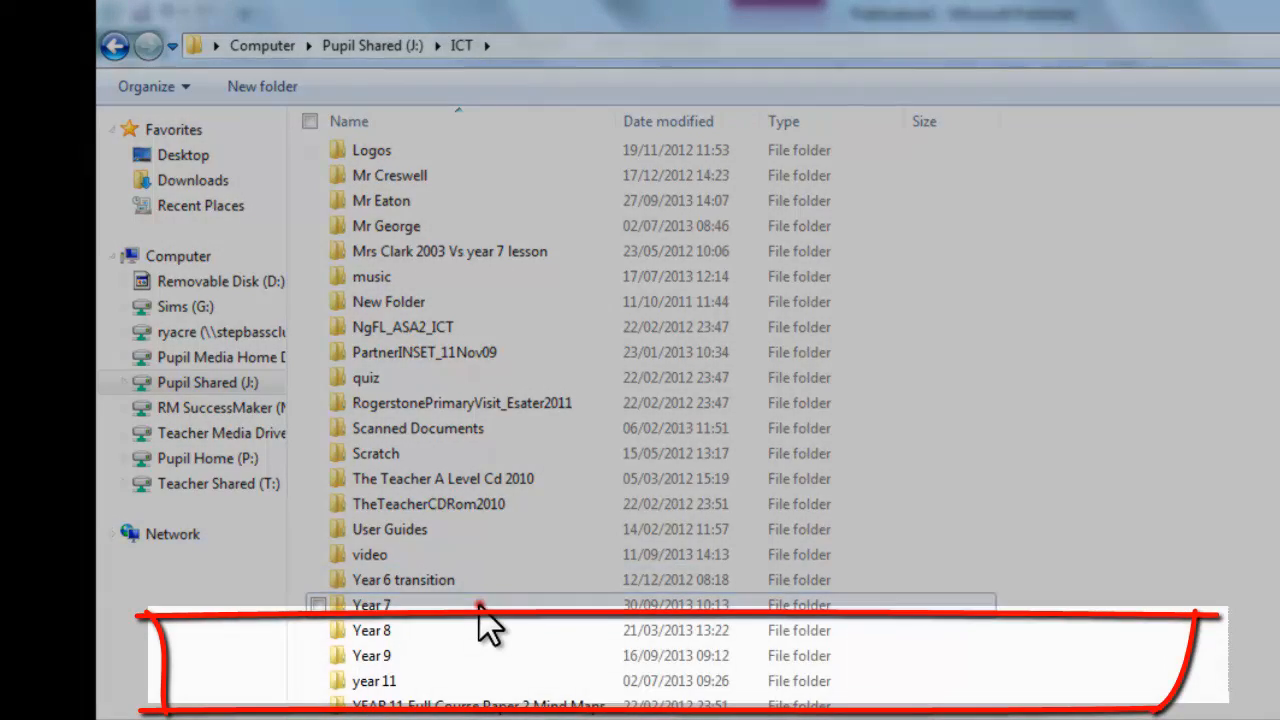
double_click(479, 606)
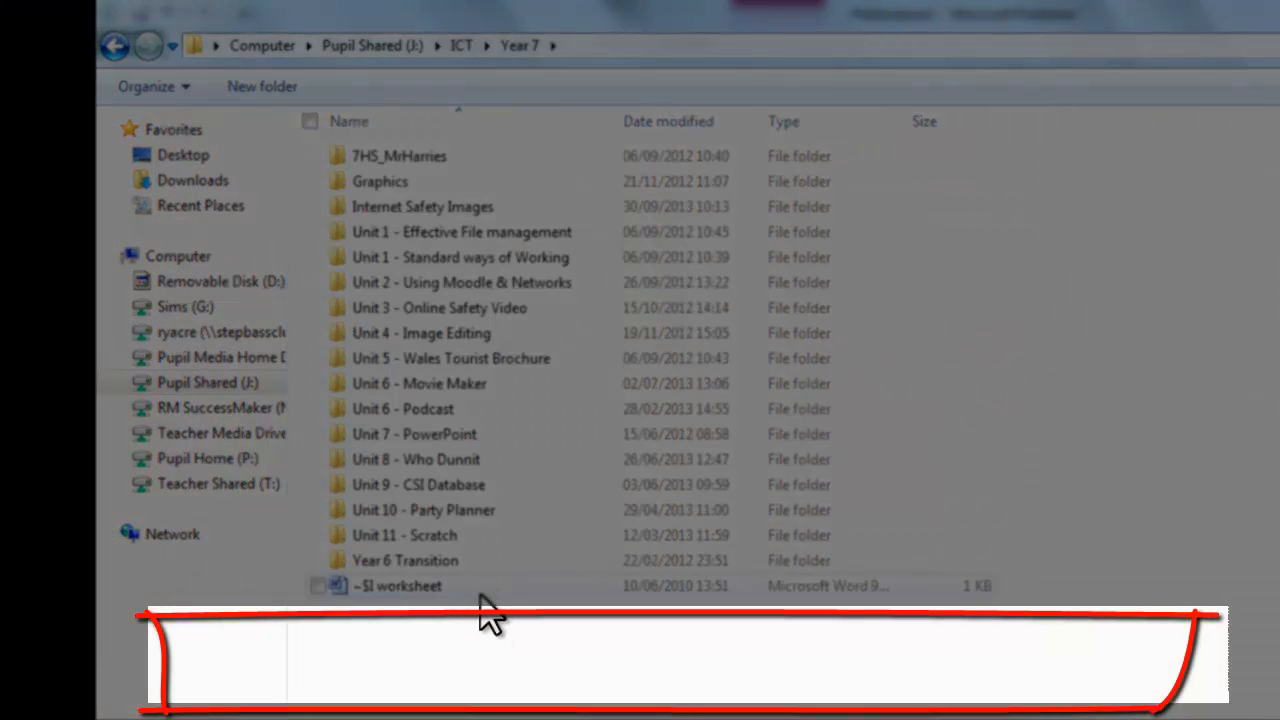
double_click(439, 205)
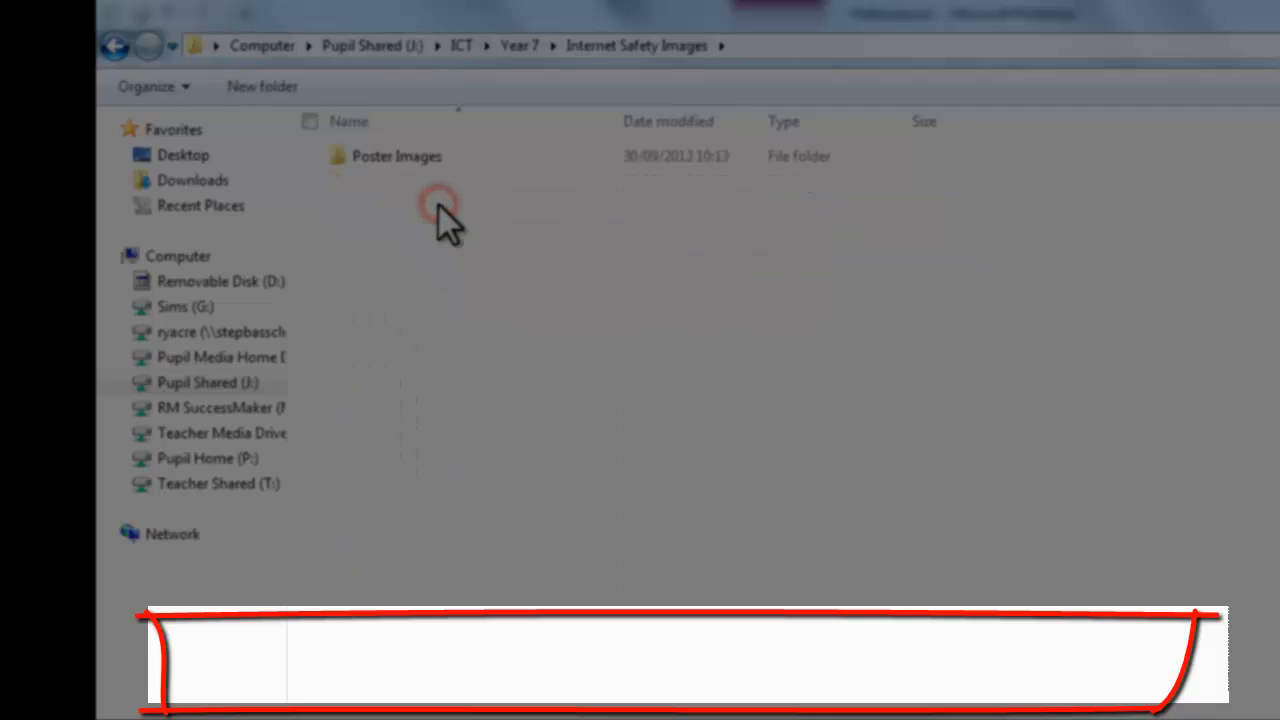
double_click(382, 158)
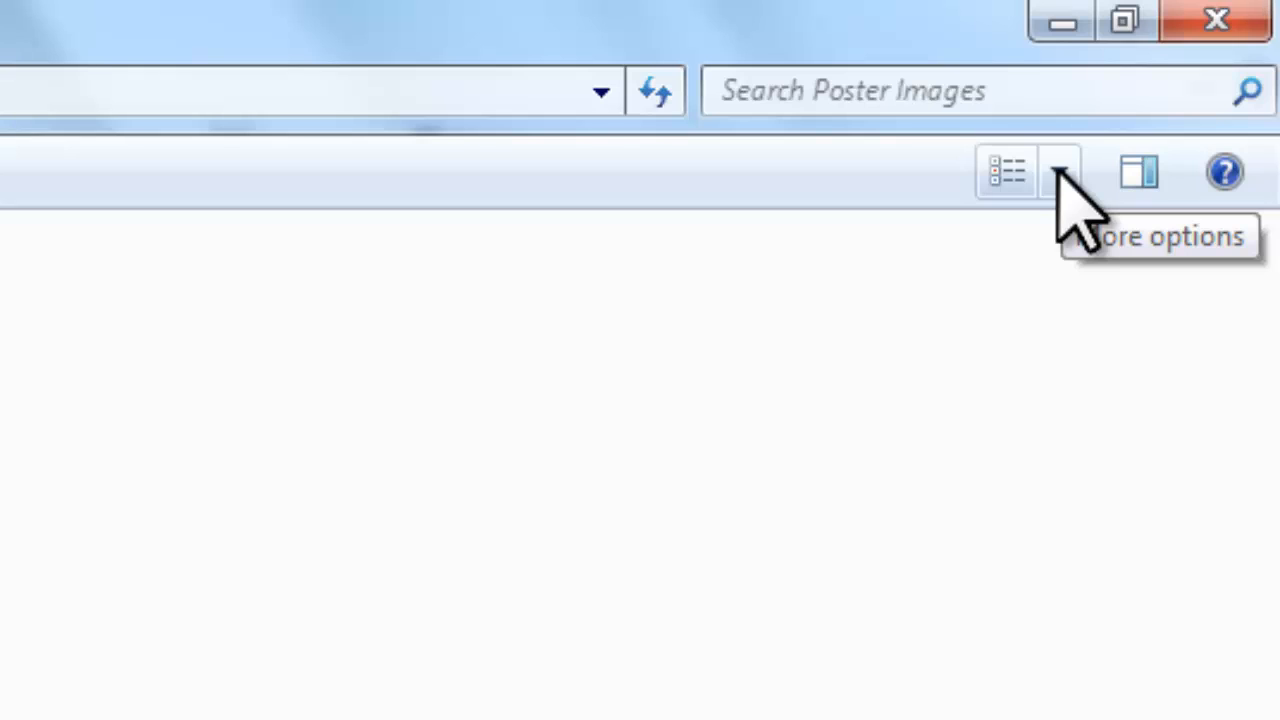
left_click(1060, 175)
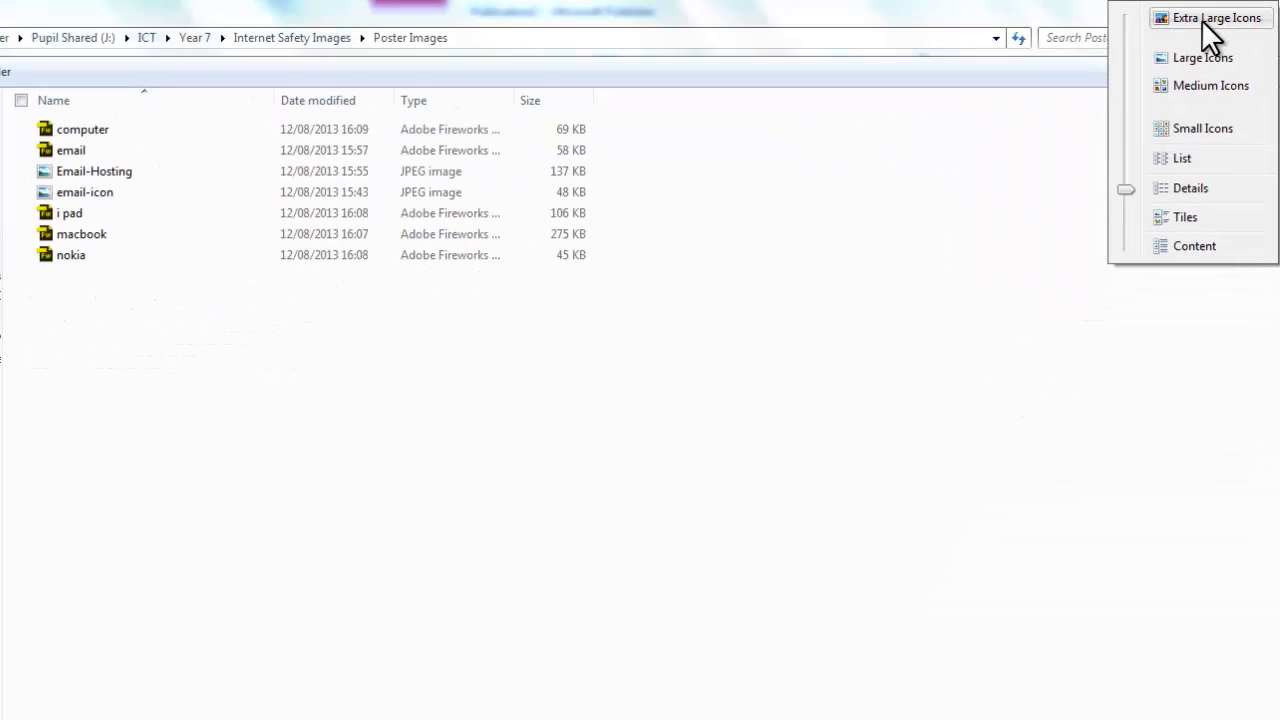
left_click(1150, 34)
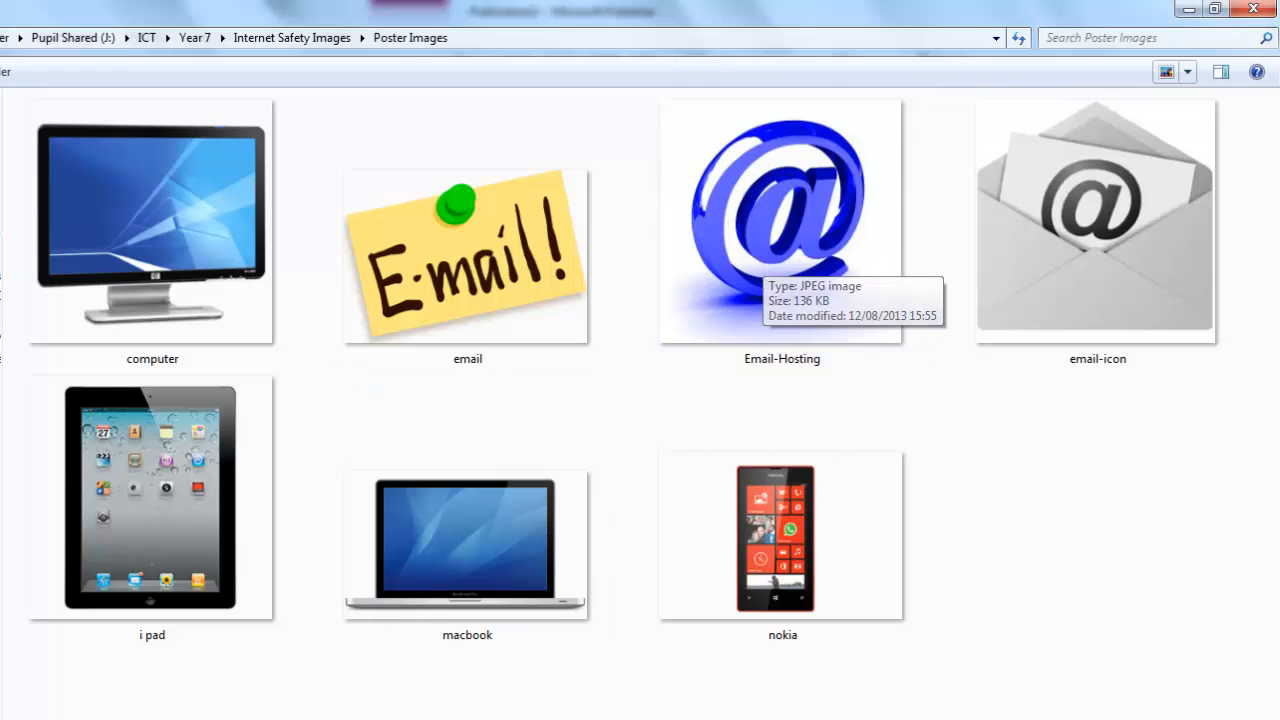
Switch back to Publication2 in Microsoft Publisher and start inserting a picture from a file
left_click(132, 704)
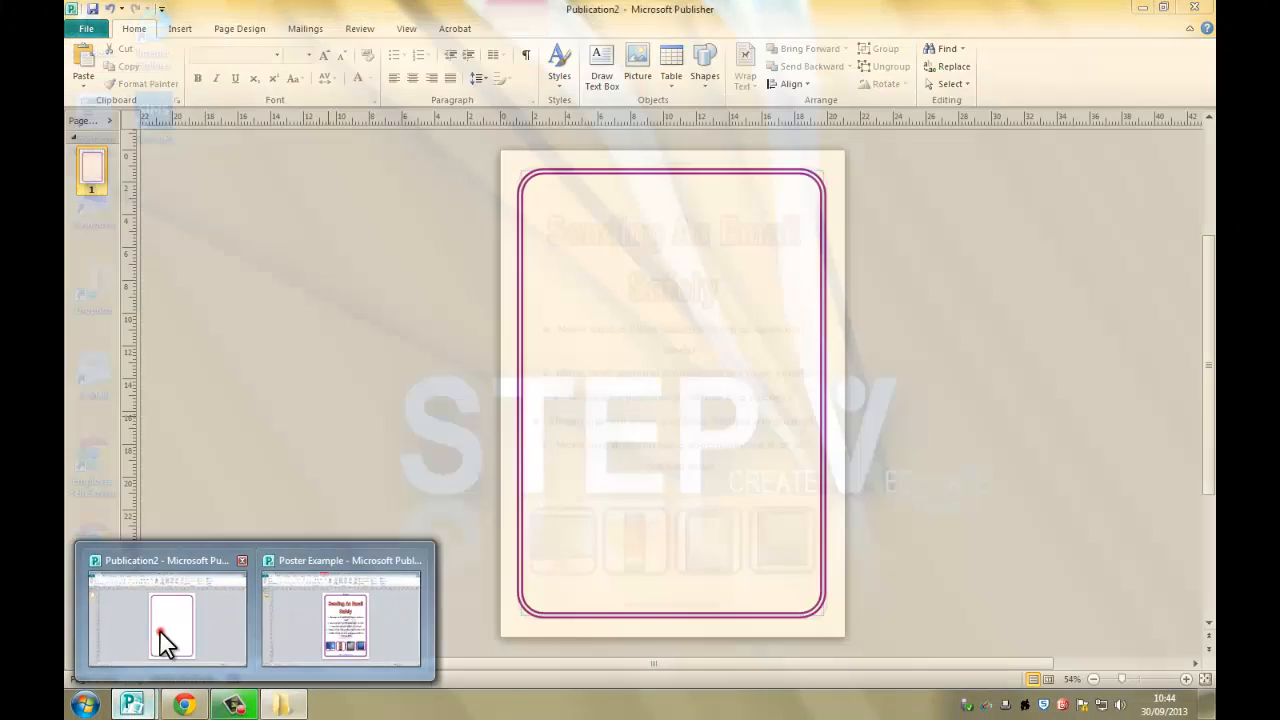
left_click(165, 635)
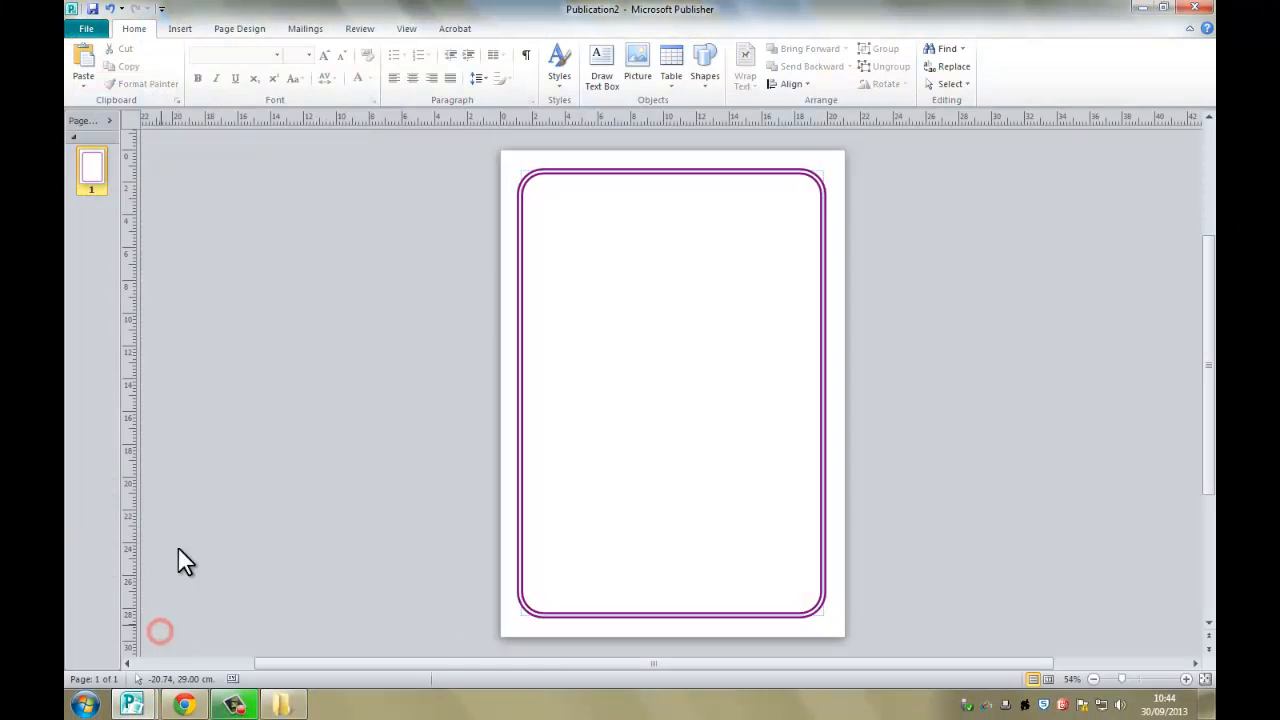
left_click(87, 30)
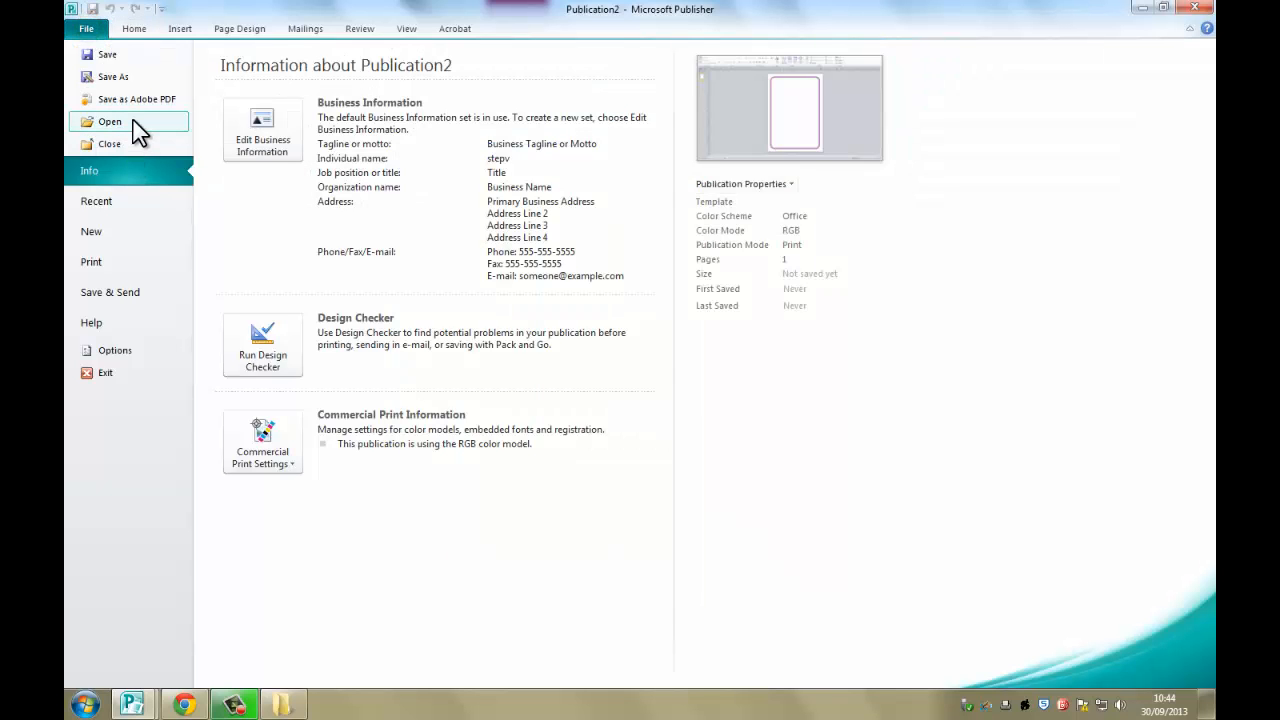
left_click(180, 24)
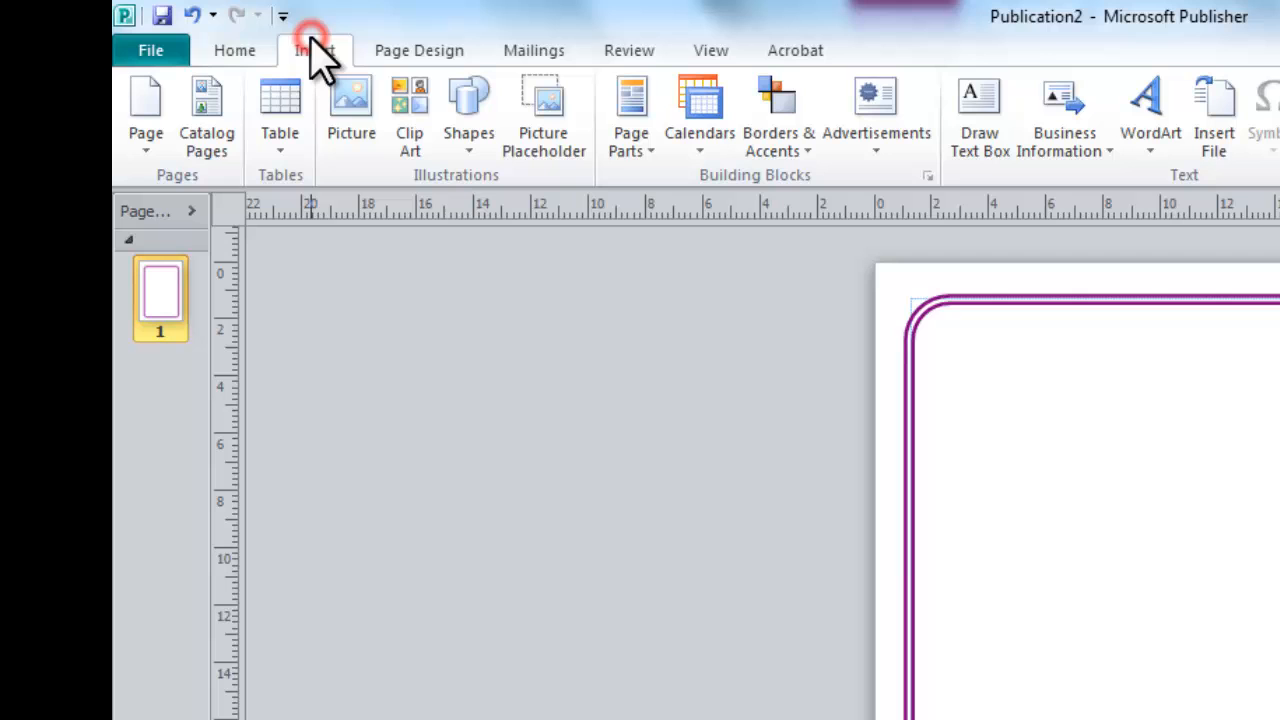
left_click(351, 112)
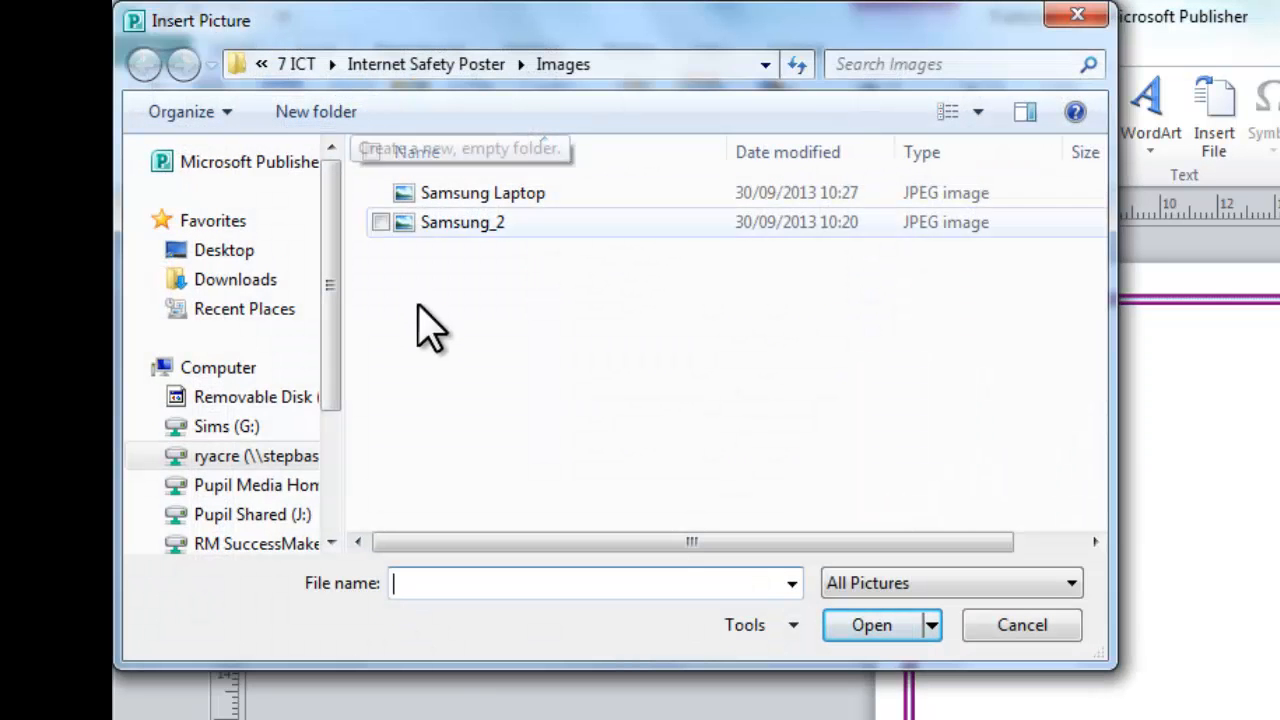
Browse for the picture in Pupil Shared (J:) > ICT > Year 7 > Internet Safety Images > Poster Images, enlarging the dialog
left_click(258, 516)
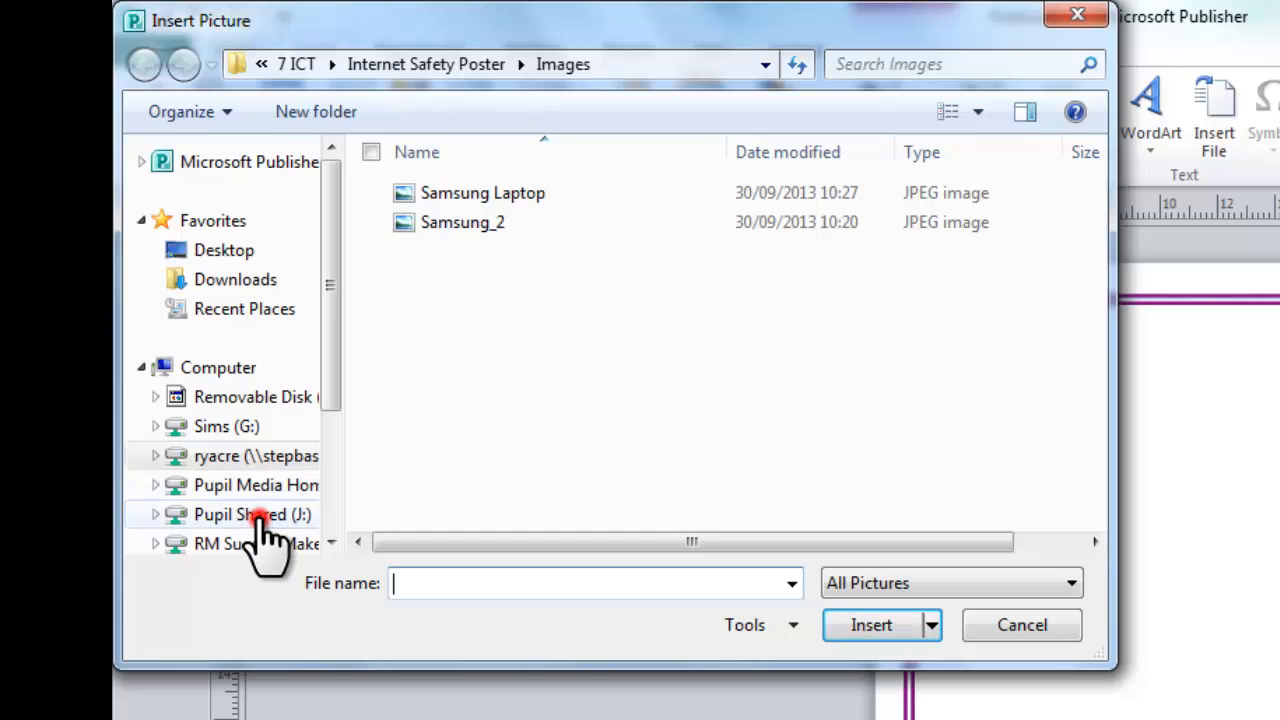
left_click(440, 399)
key("i")
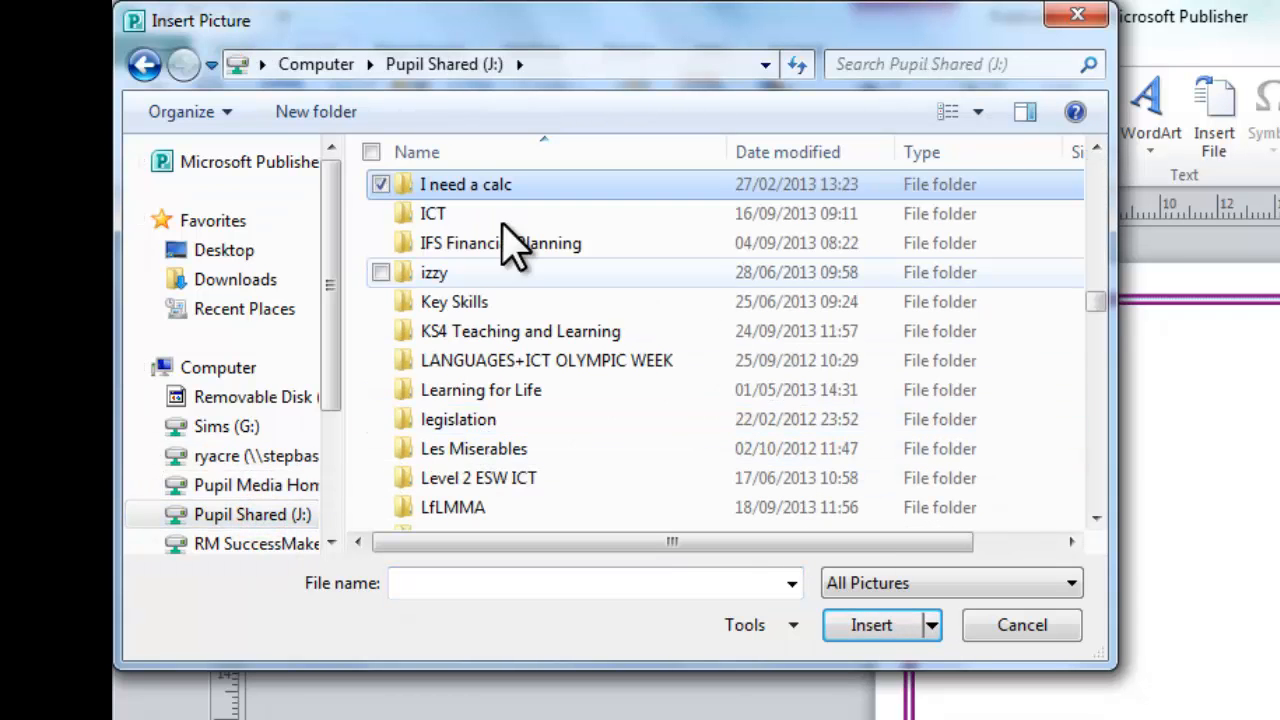
double_click(501, 222)
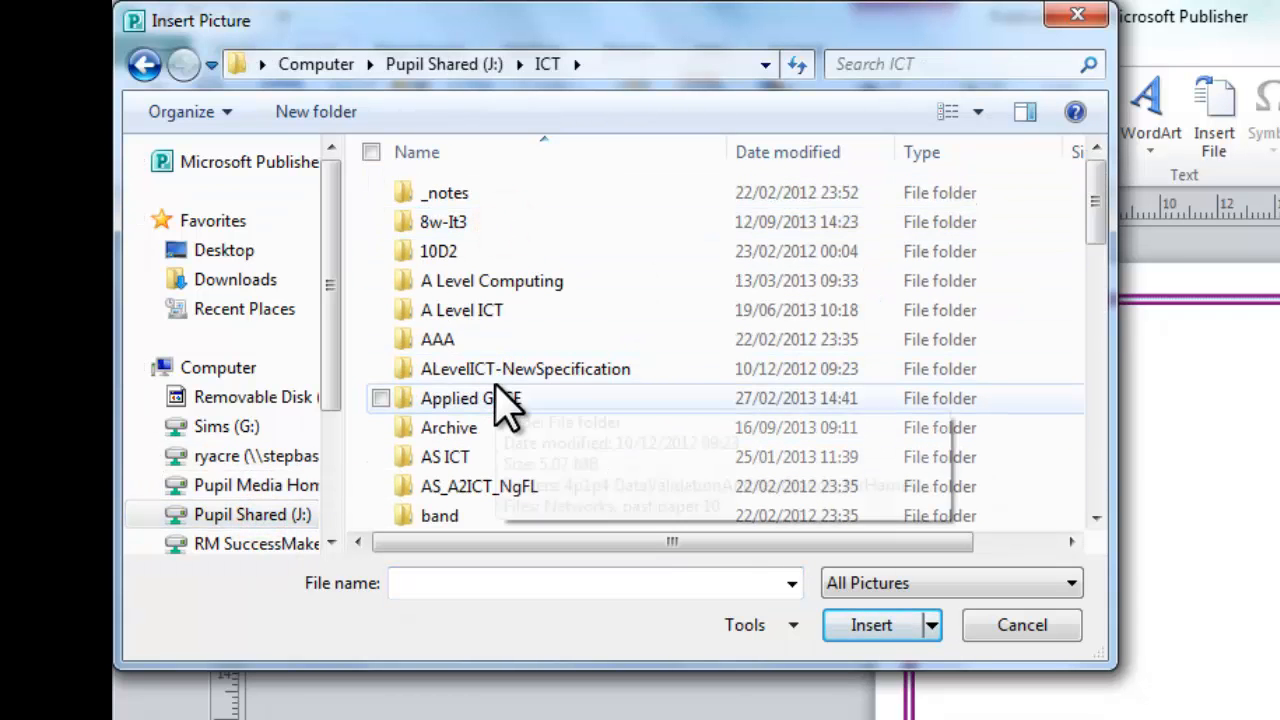
key("y")
double_click(517, 362)
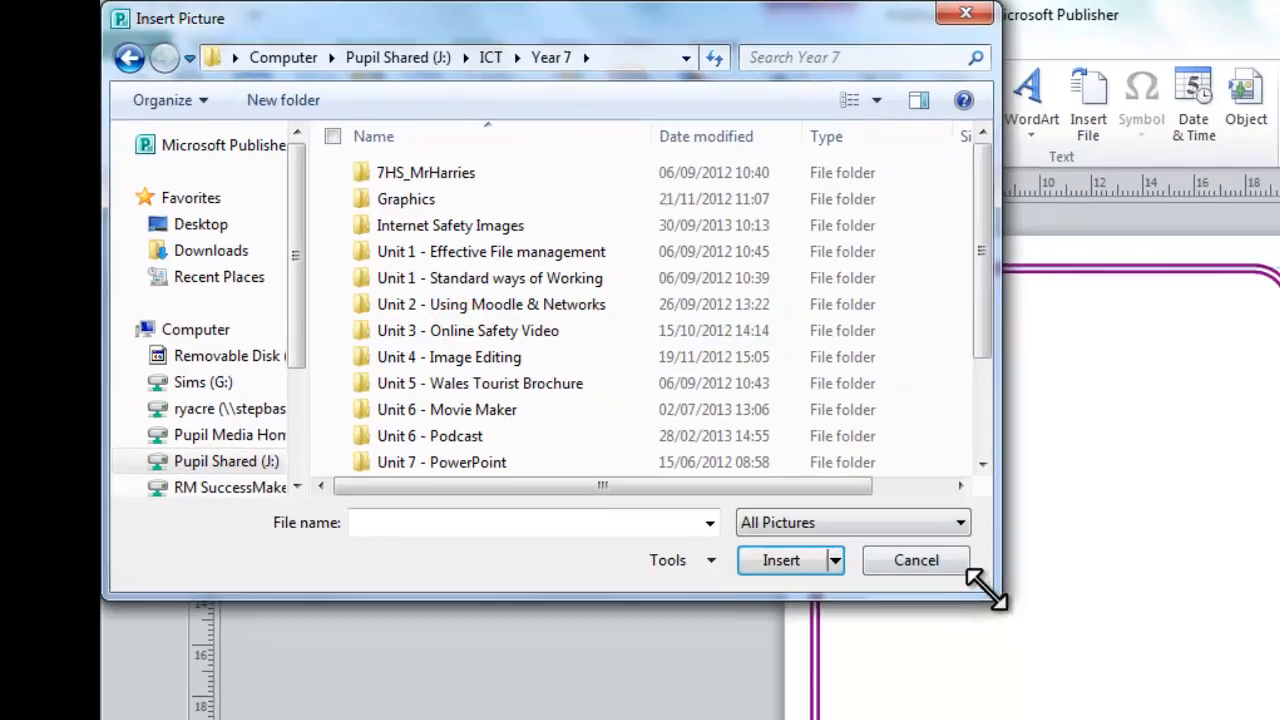
left_click_drag(987, 590, 1270, 716)
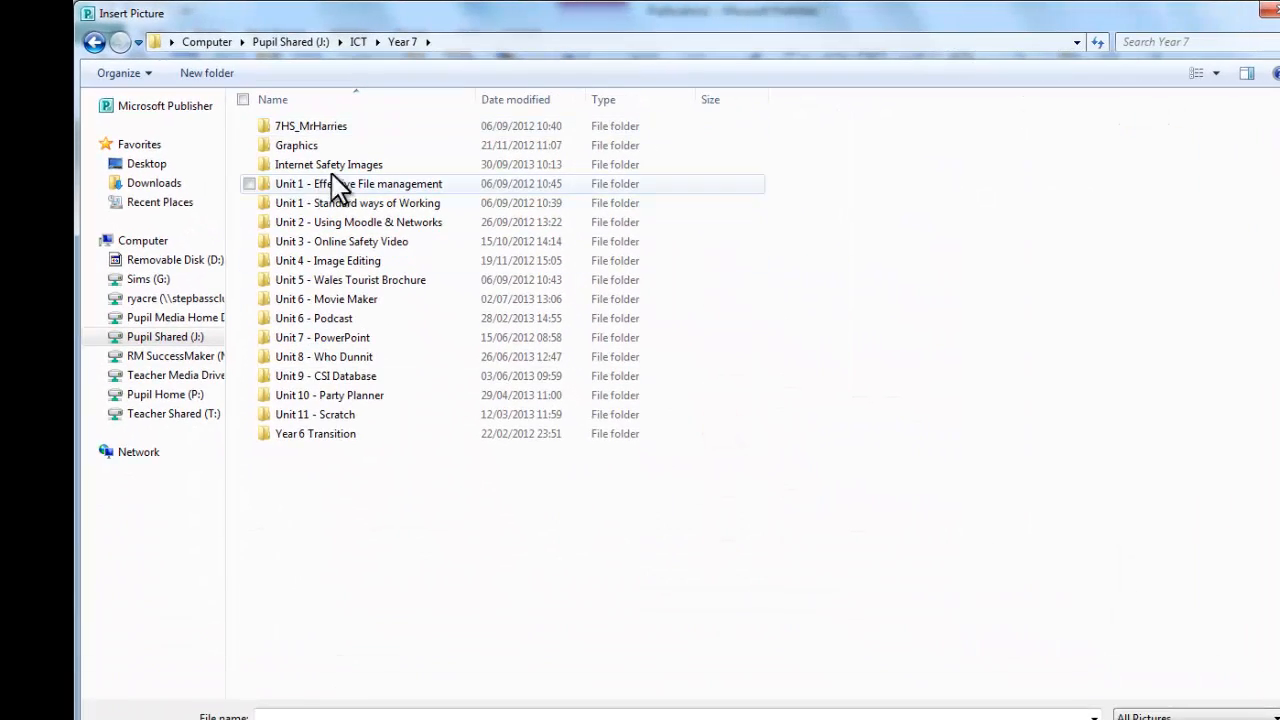
double_click(346, 167)
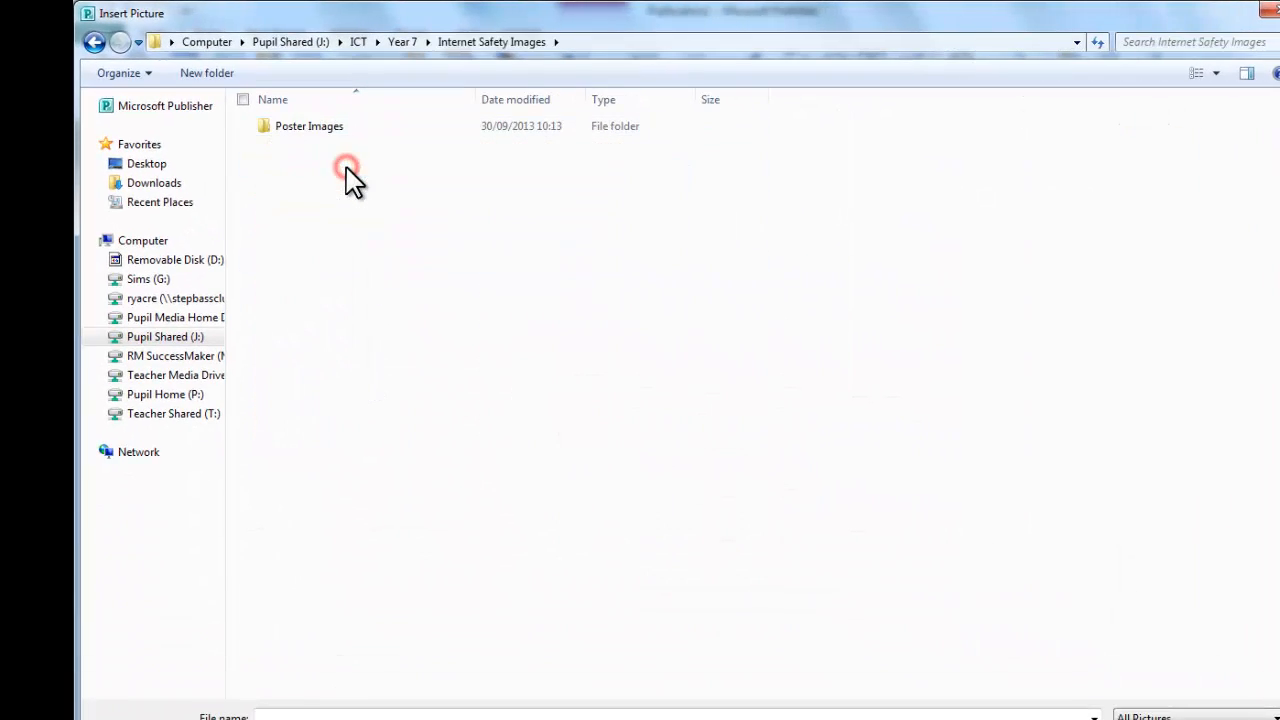
double_click(305, 125)
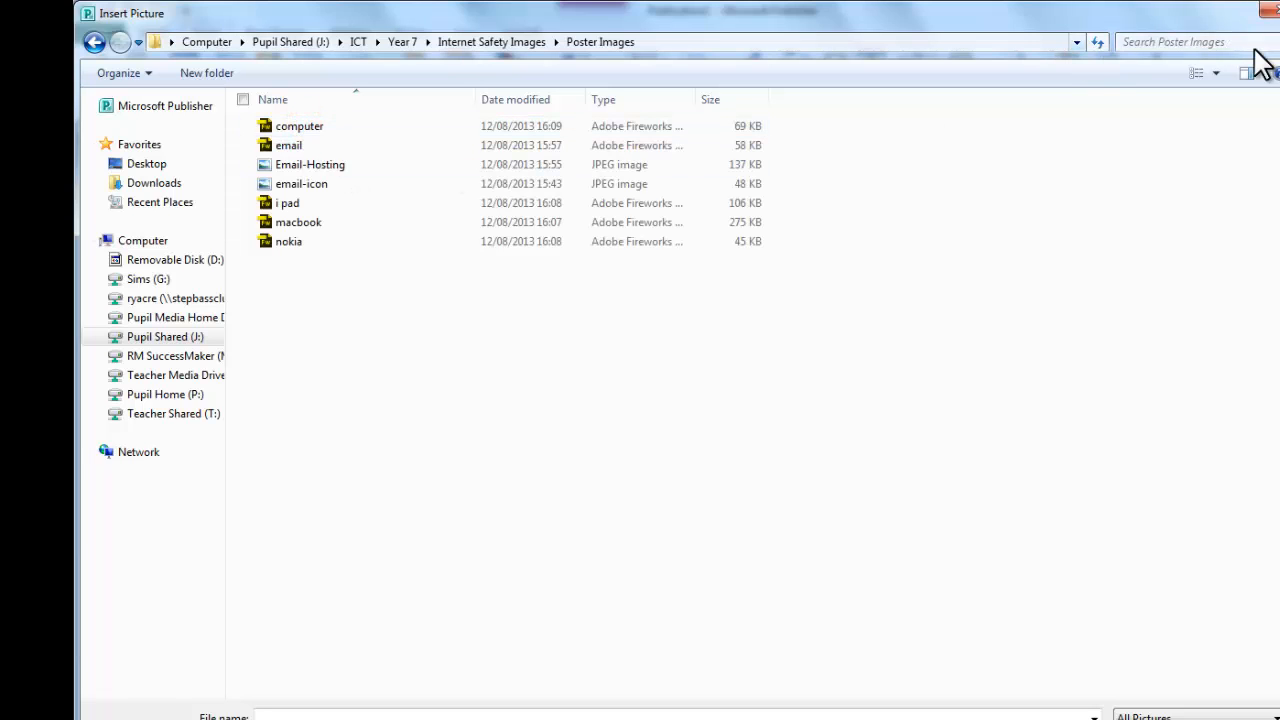
Show the pictures as extra large icons and insert the Email-Hosting image into the poster
left_click(1218, 73)
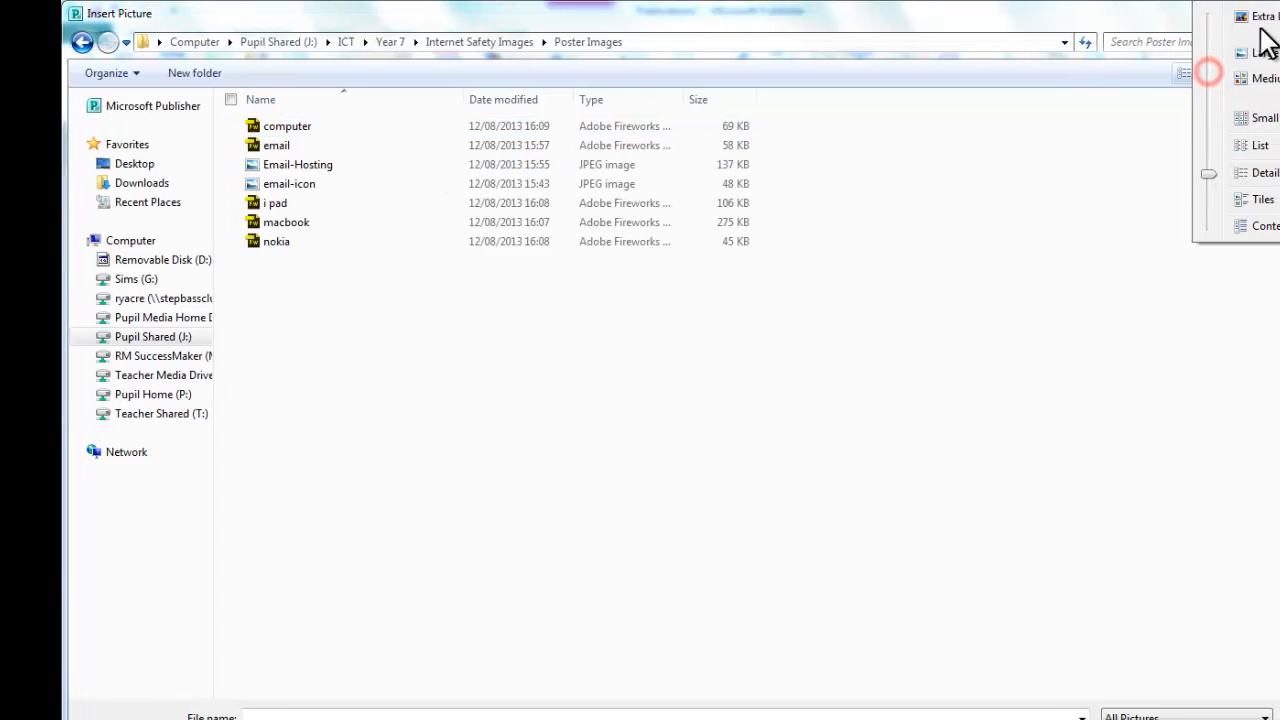
left_click(1268, 17)
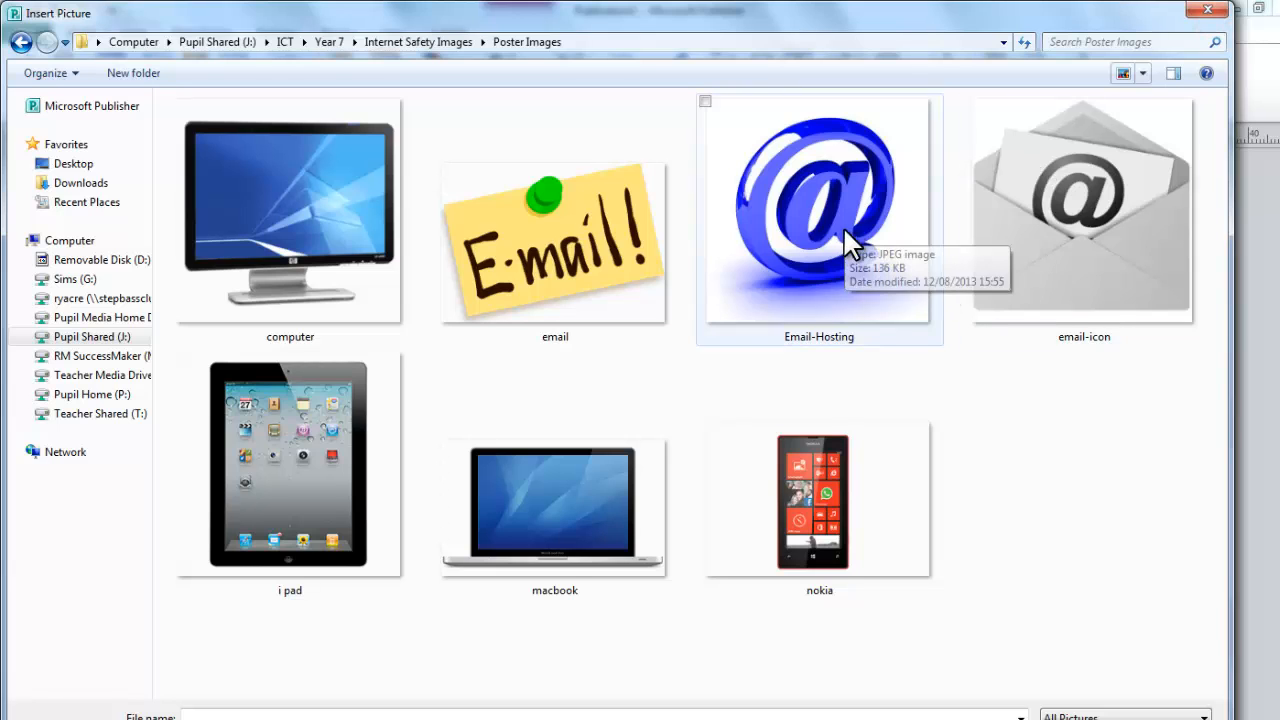
double_click(843, 226)
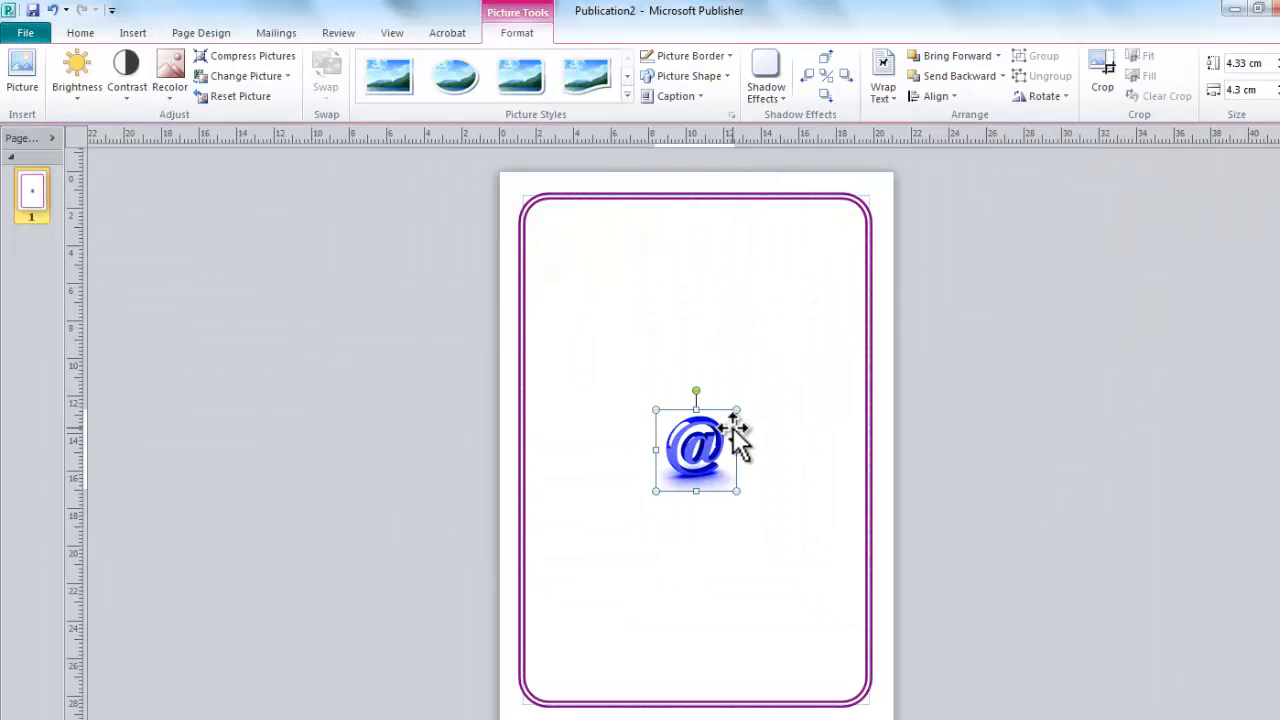
Enlarge the @ picture proportionally to about 14.1 cm high by 14 cm wide, placing it around the middle of the page
left_click_drag(736, 409, 863, 317)
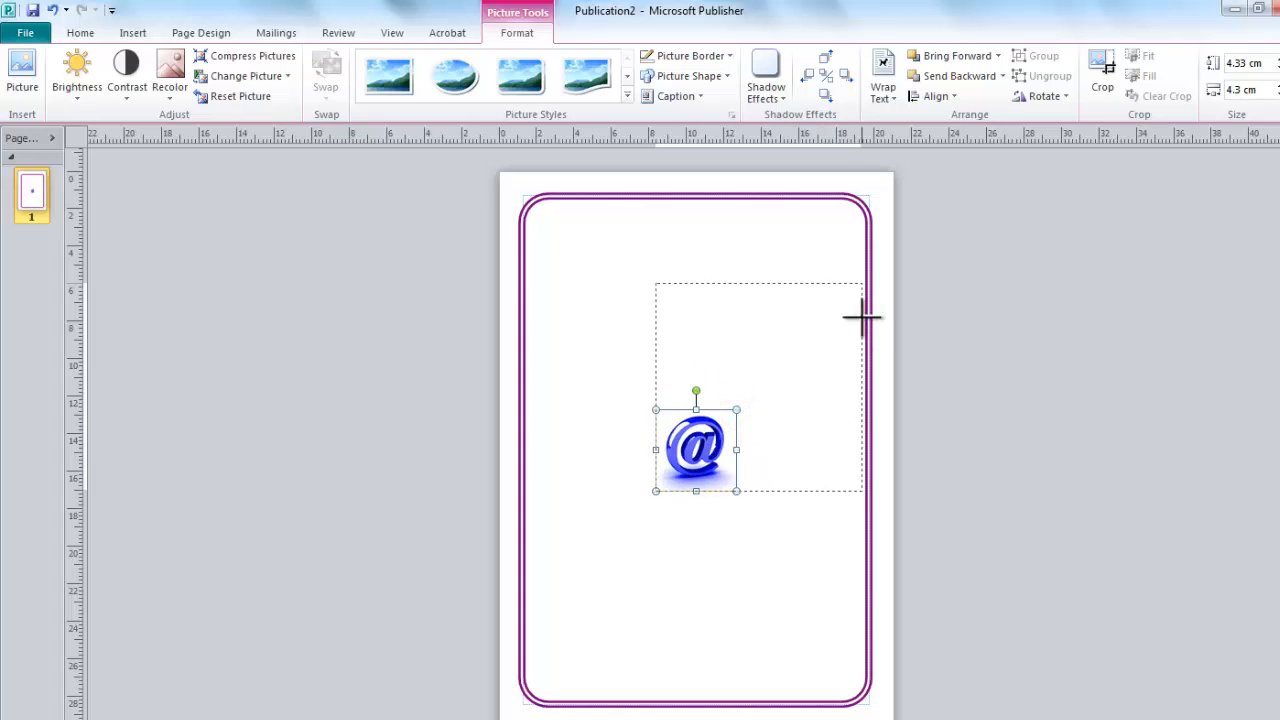
left_click_drag(759, 398, 687, 458)
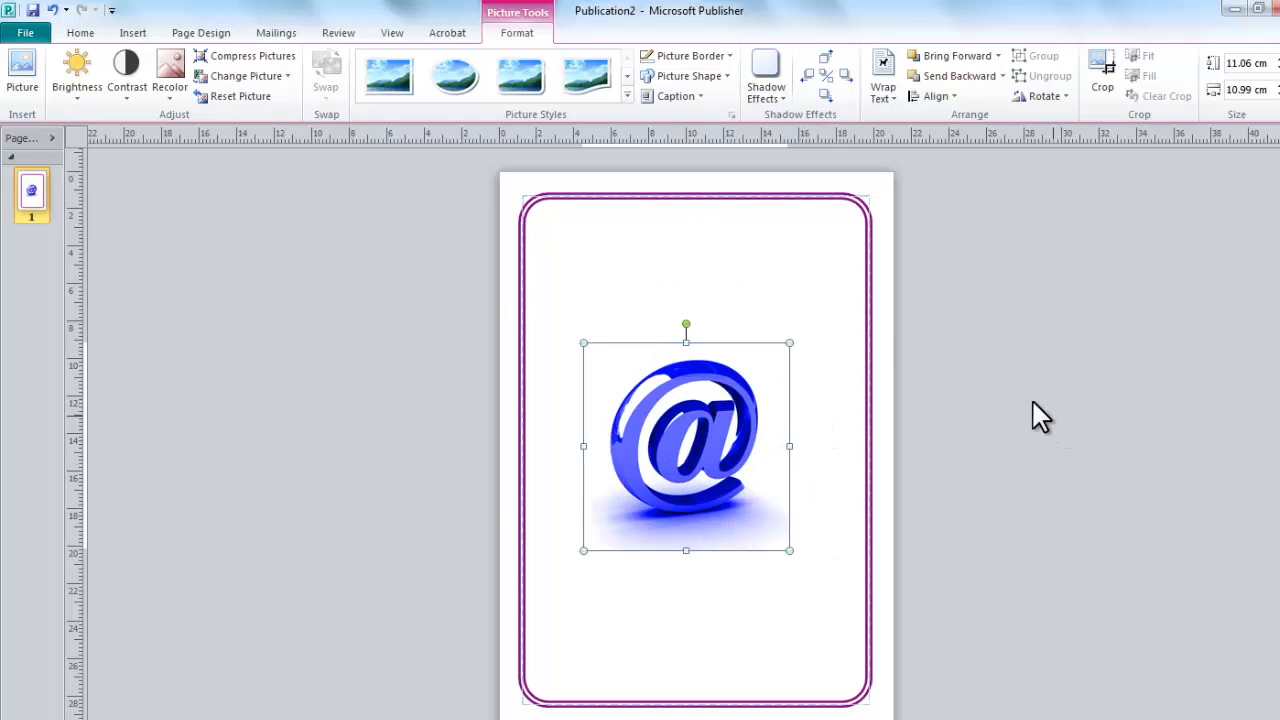
left_click_drag(789, 343, 826, 306)
left_click_drag(585, 551, 564, 569)
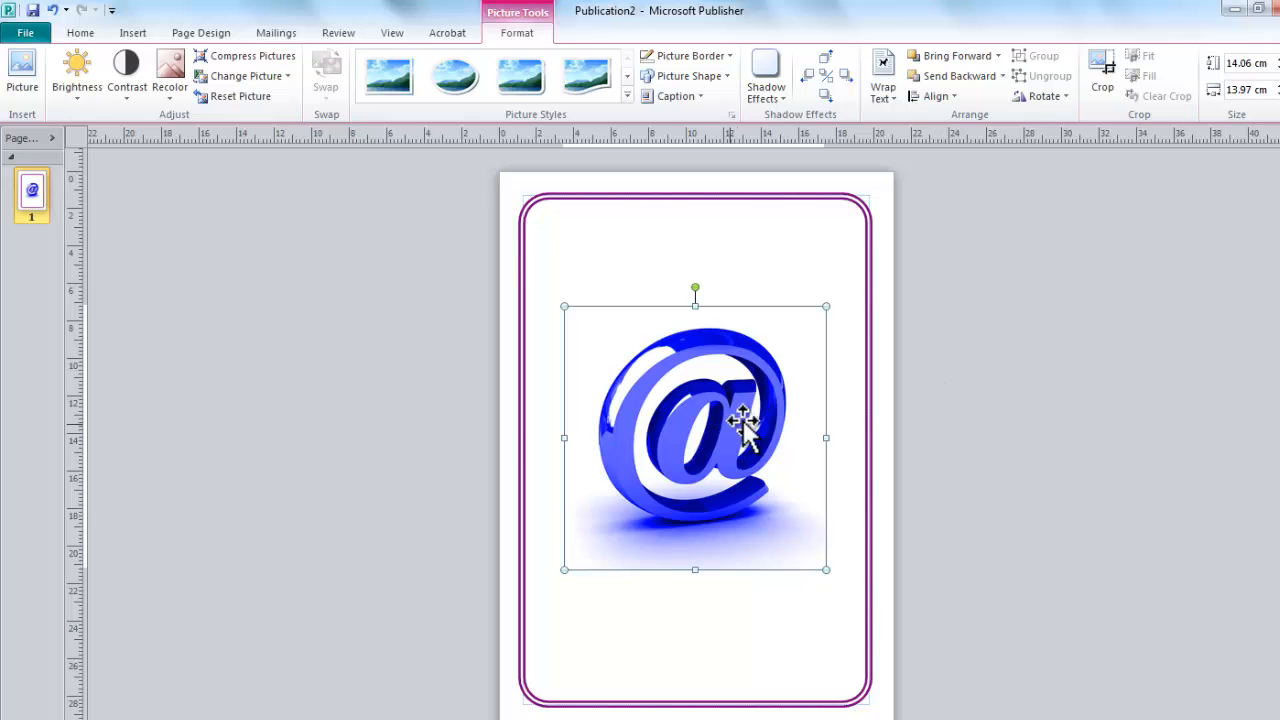
Move the @ picture slightly down the page and nudge it horizontally until it is centred within the purple border
left_click_drag(737, 400, 777, 414)
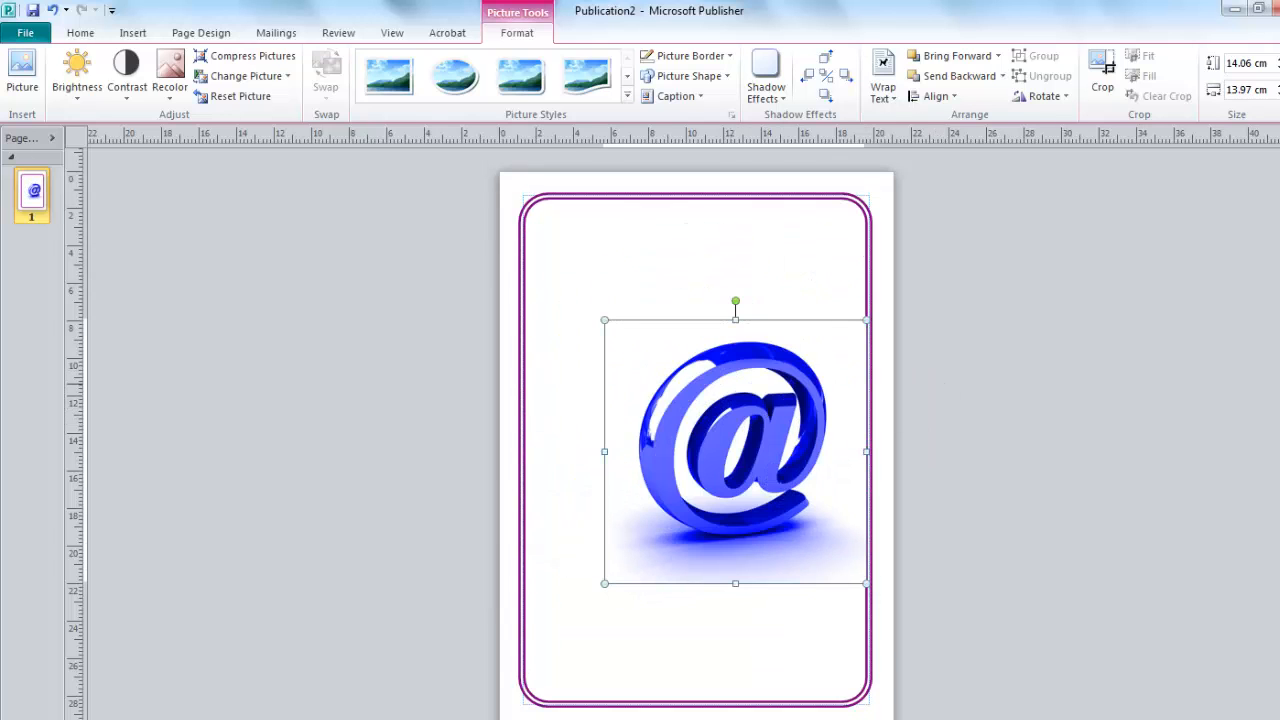
key("Left")
key("Left")
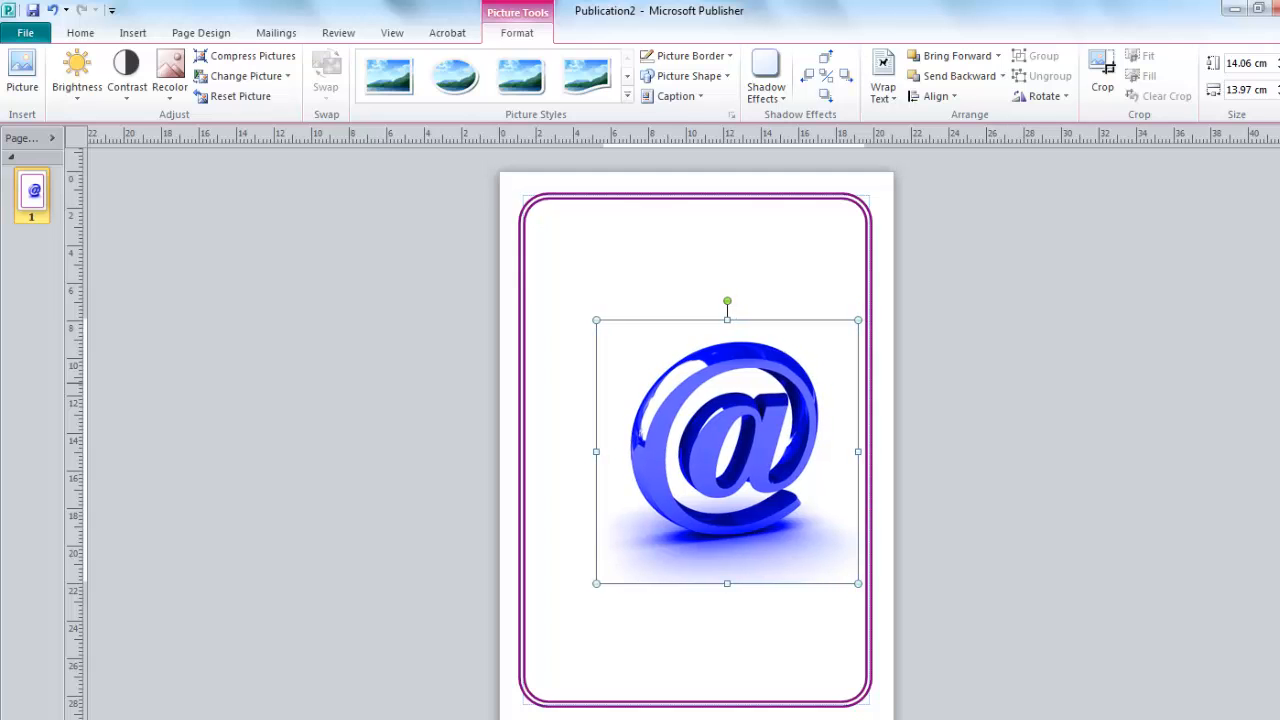
key("Left")
key("Left")
key("Left")
key("Left")
key("Left")
key("Left")
key("Left")
key("Left")
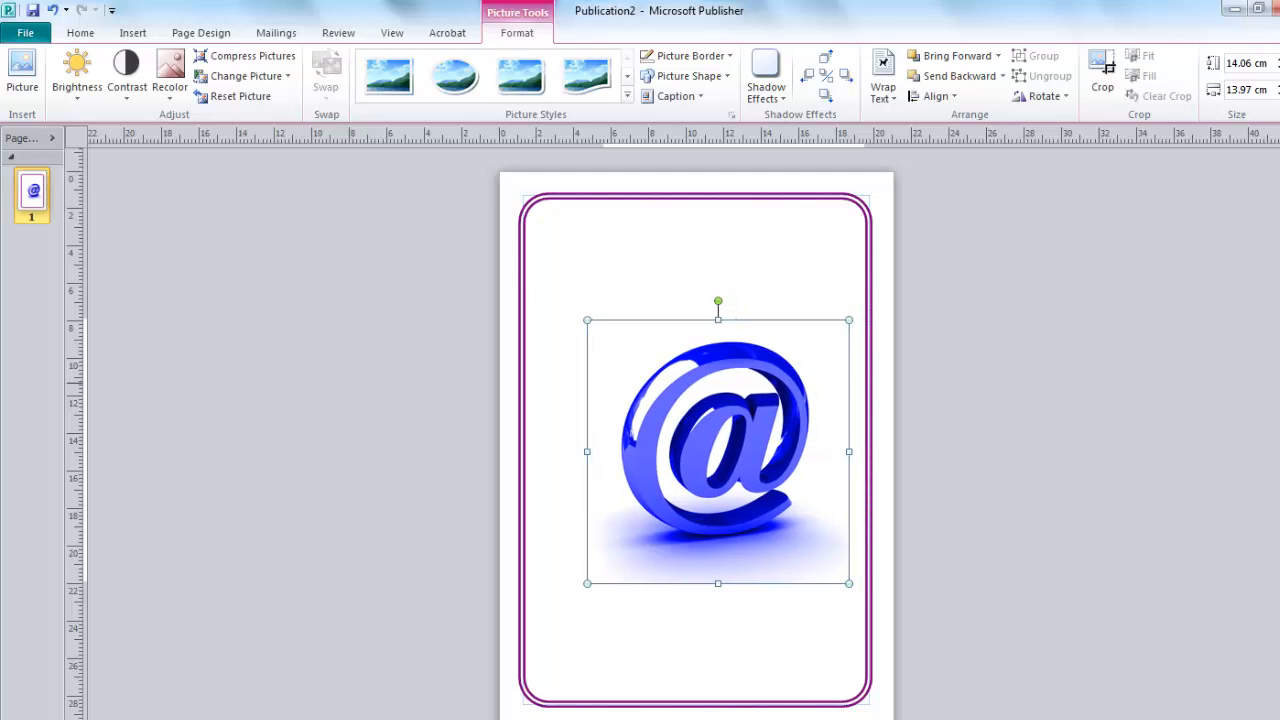
key("Left")
key("Left")
key("Left")
key("Left")
key("Left")
key("Left")
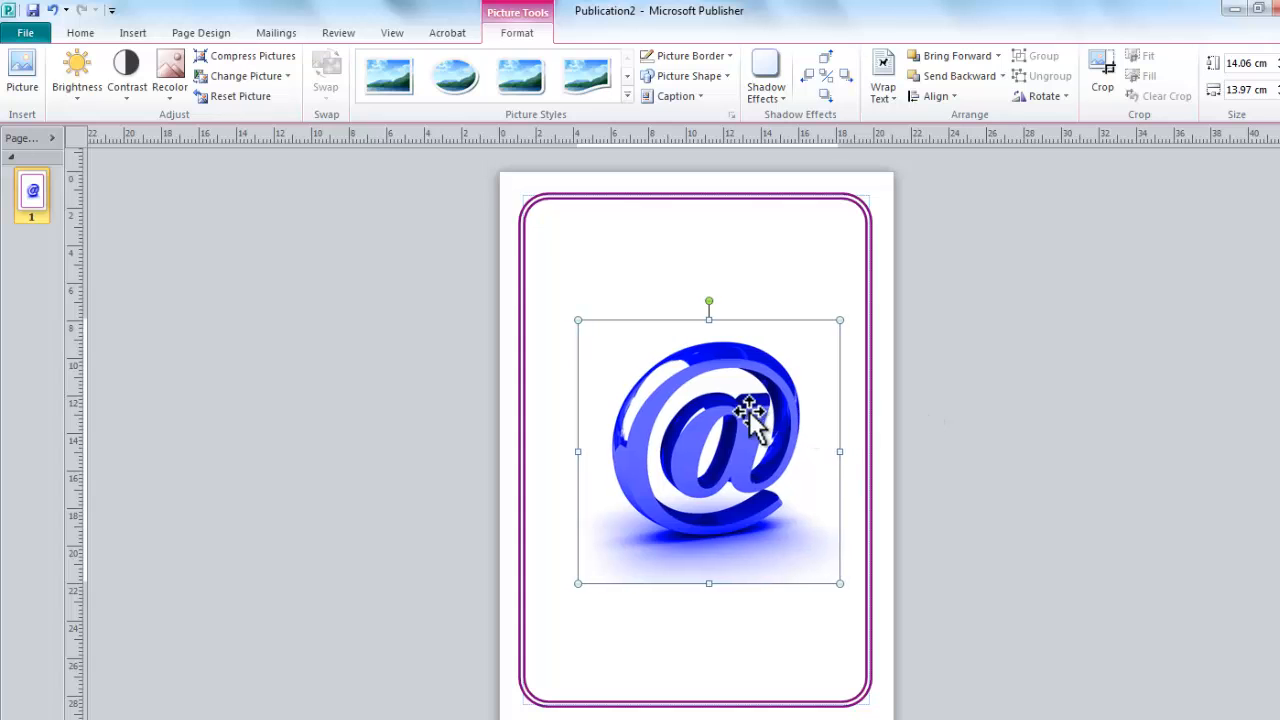
key("Left")
key("Left")
key("Left")
key("Left")
key("Left")
key("Left")
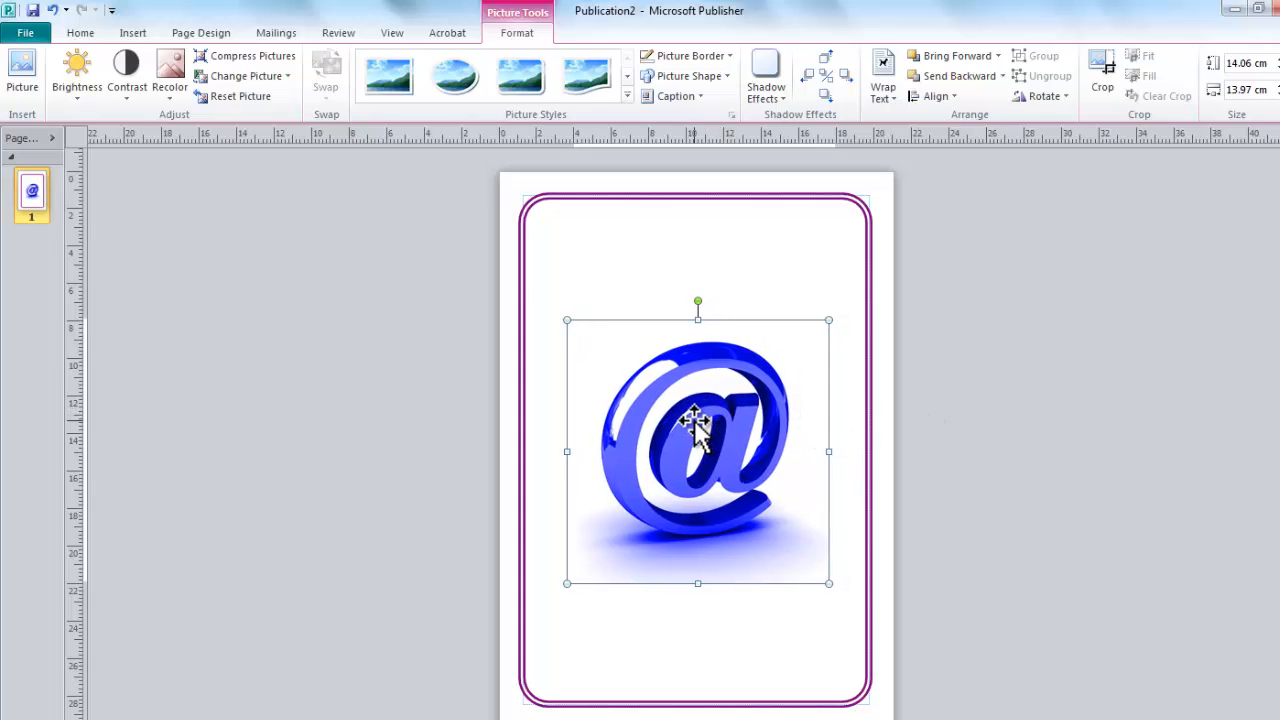
Move the @ picture over the right-hand page border and back to the middle, and set its white background as the transparent colour
left_click_drag(688, 420, 840, 393)
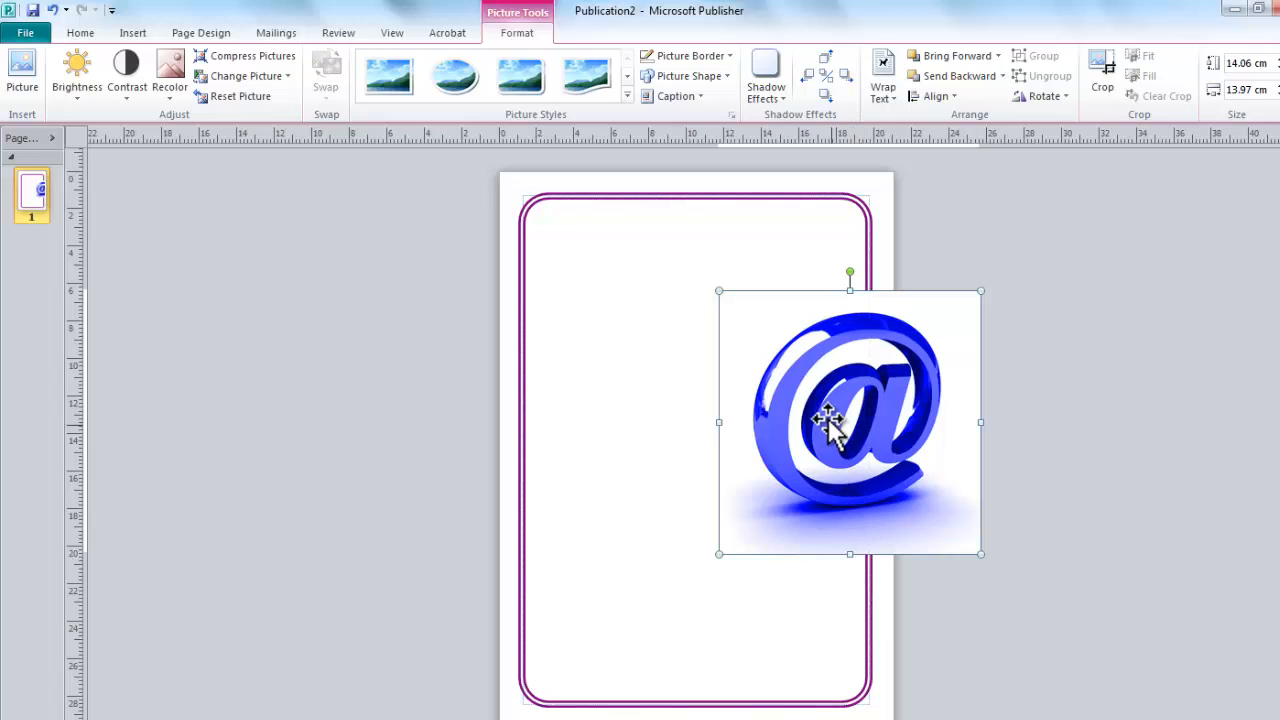
mouse_move(828, 419)
left_mouse_down()
mouse_move(643, 437)
mouse_move(665, 439)
left_mouse_up()
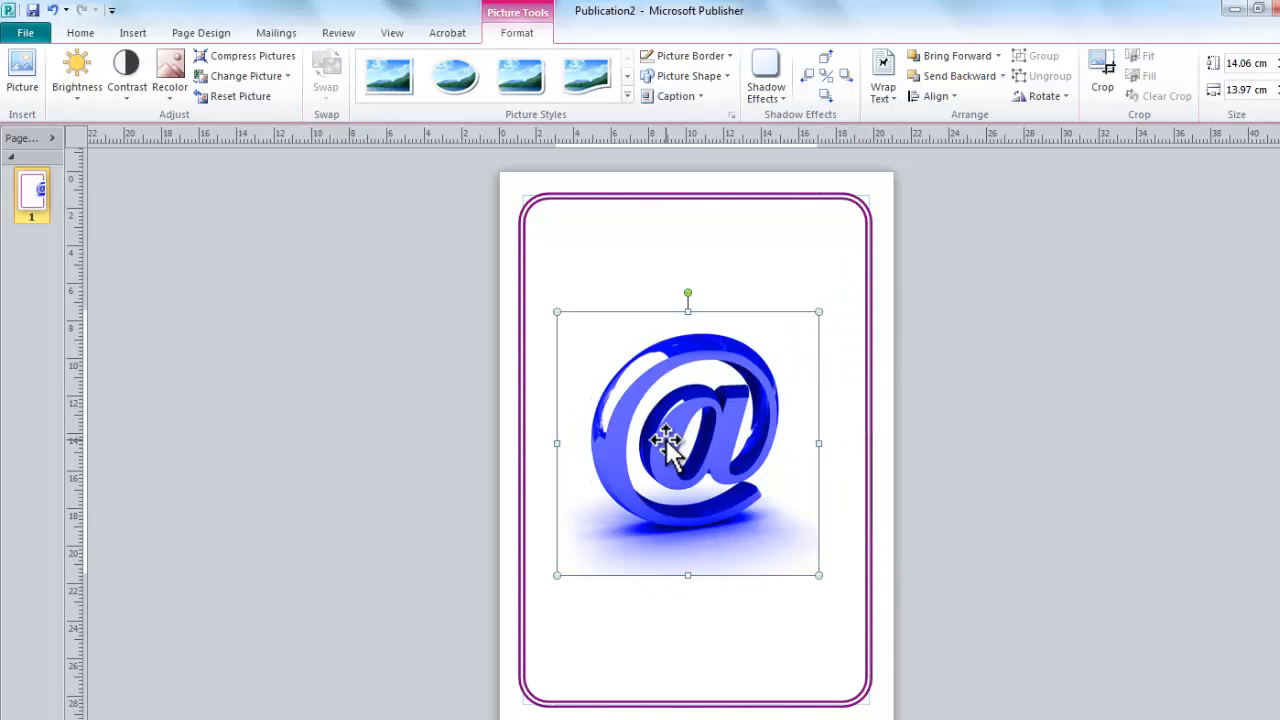
left_click(184, 88)
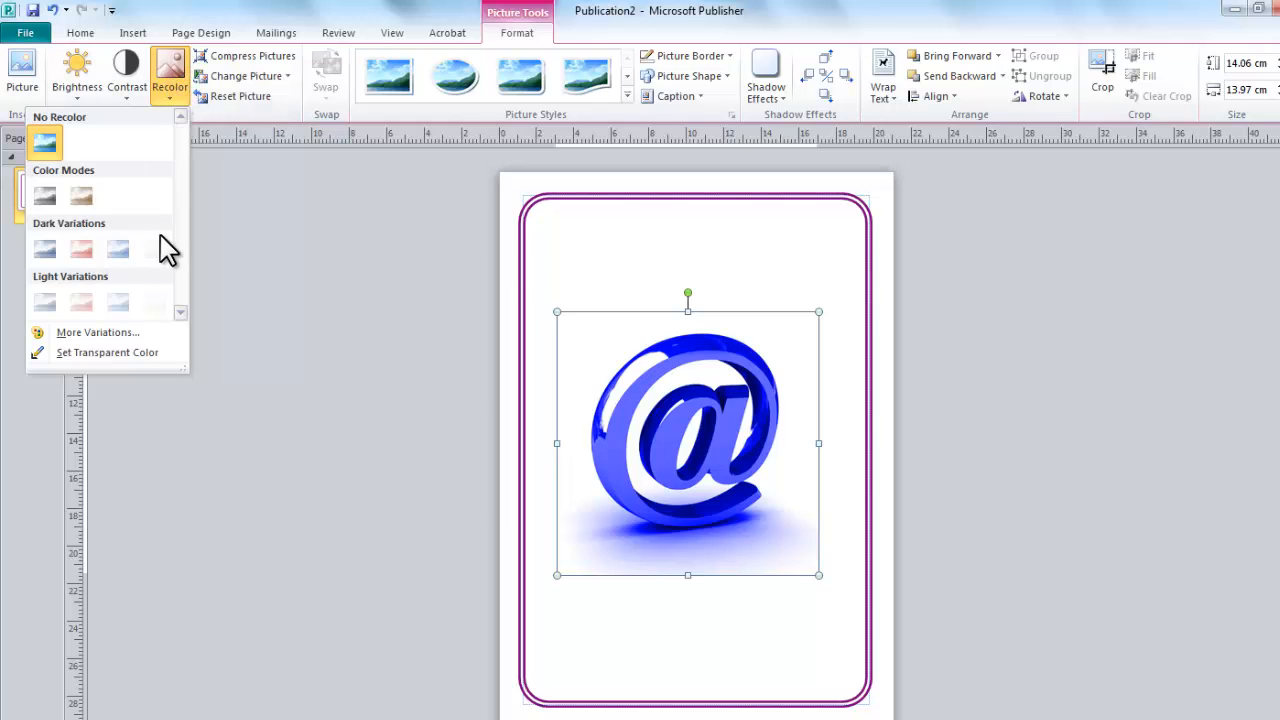
left_click(103, 352)
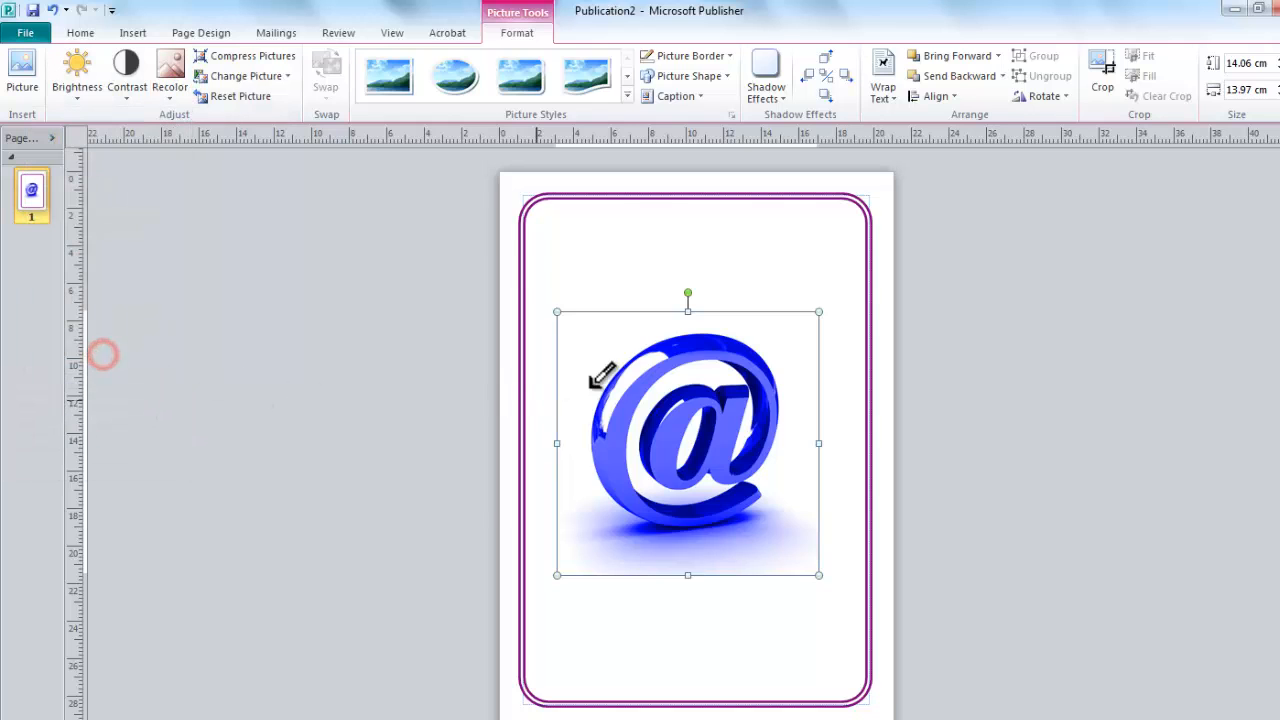
left_click(580, 334)
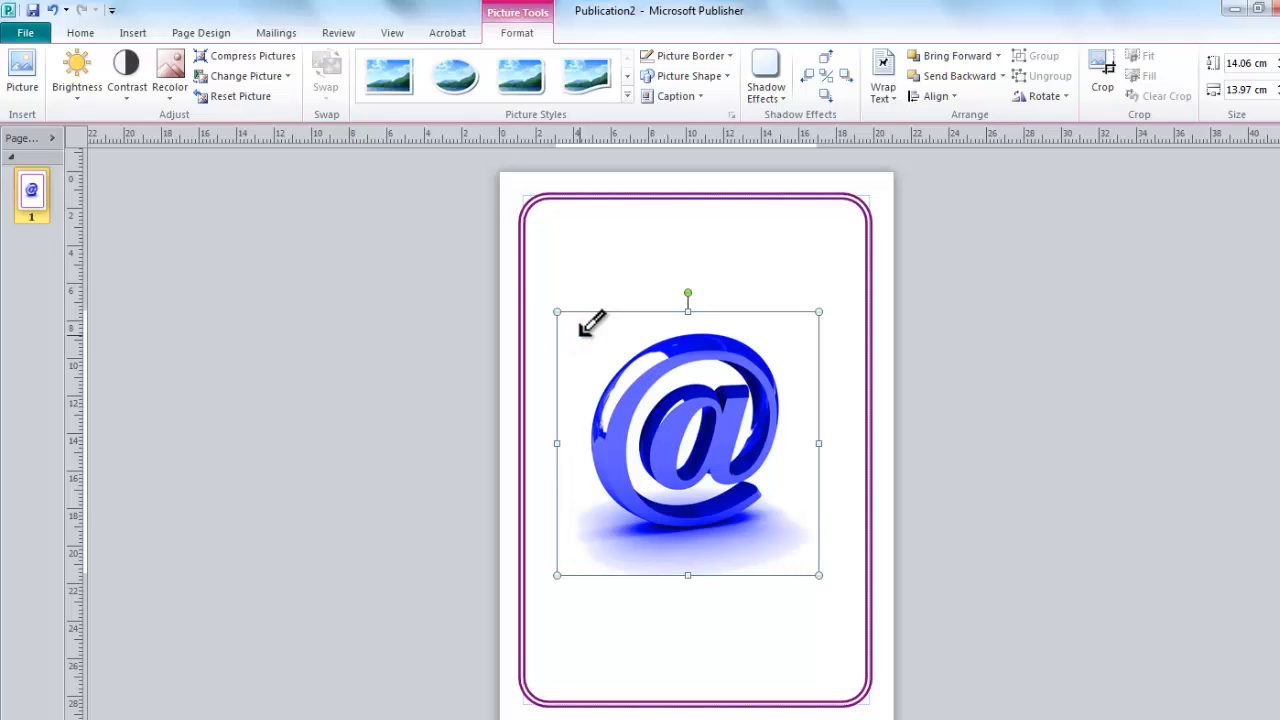
left_click(580, 334)
left_click(914, 318)
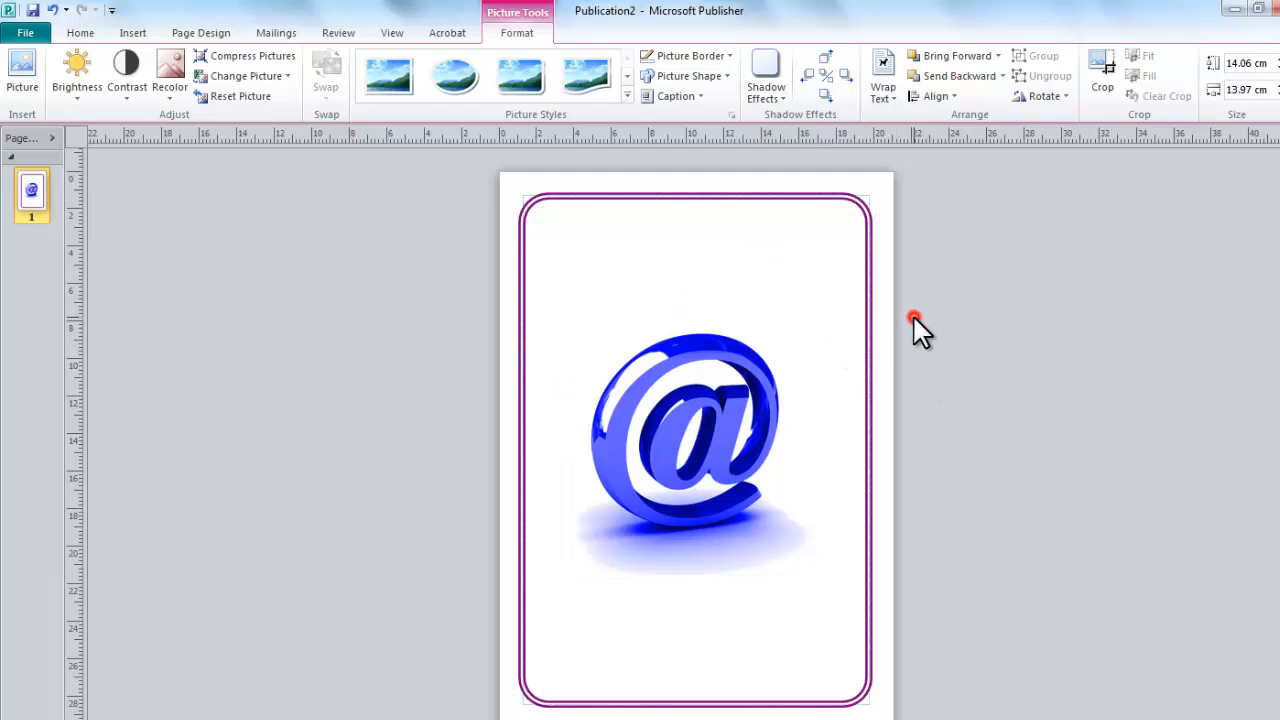
Move the @ picture over the right-hand border to check its transparent background, and return it to the middle of the page
left_click(737, 405)
left_click_drag(700, 410, 848, 410)
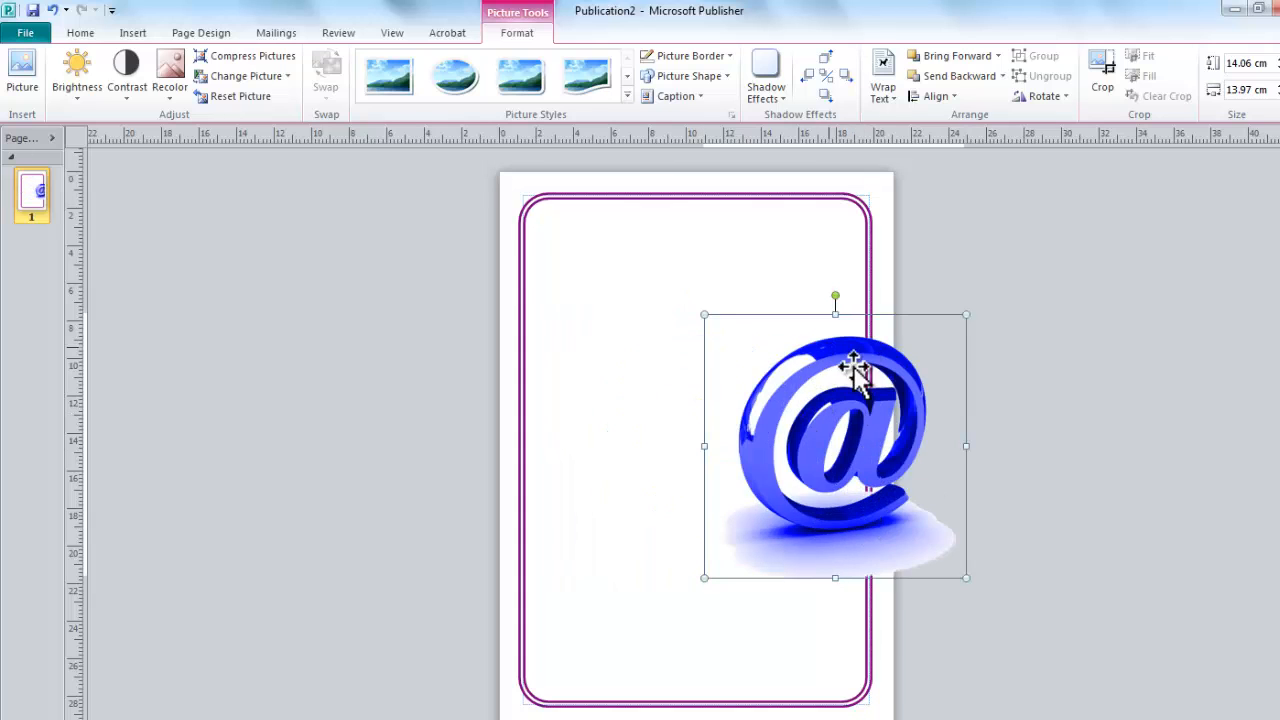
left_click_drag(908, 349, 920, 329)
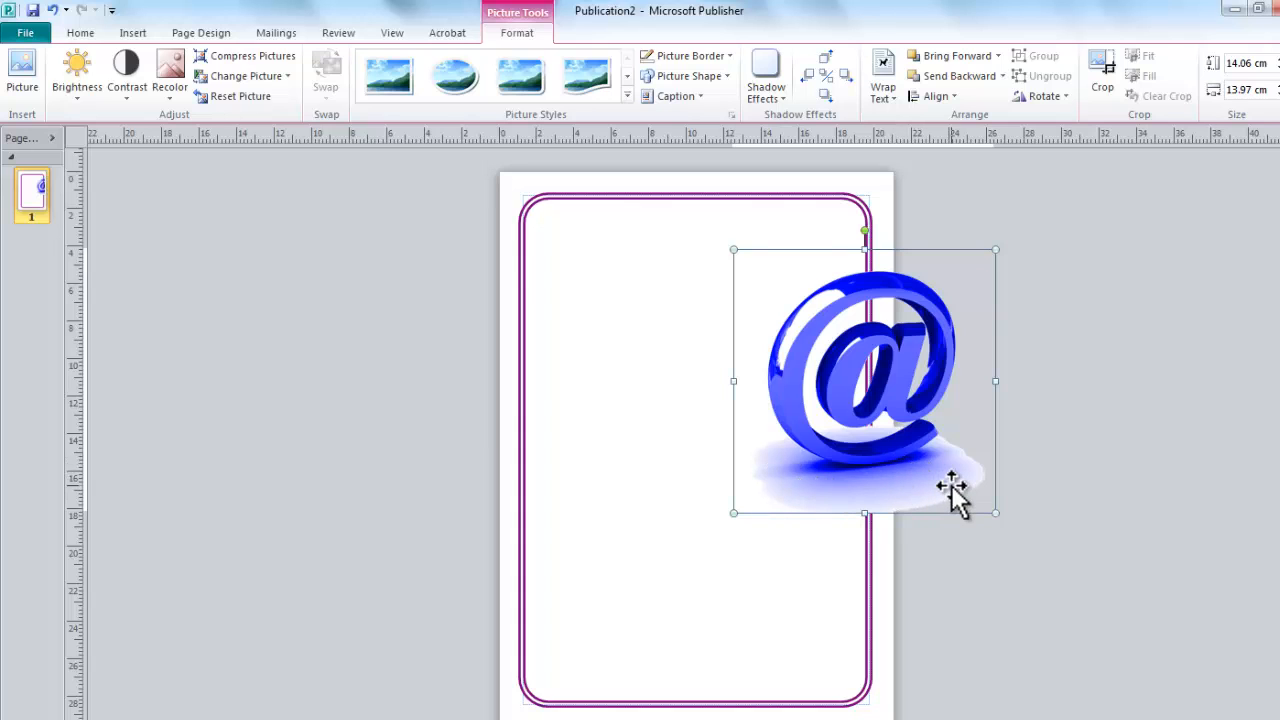
left_click_drag(897, 289, 733, 341)
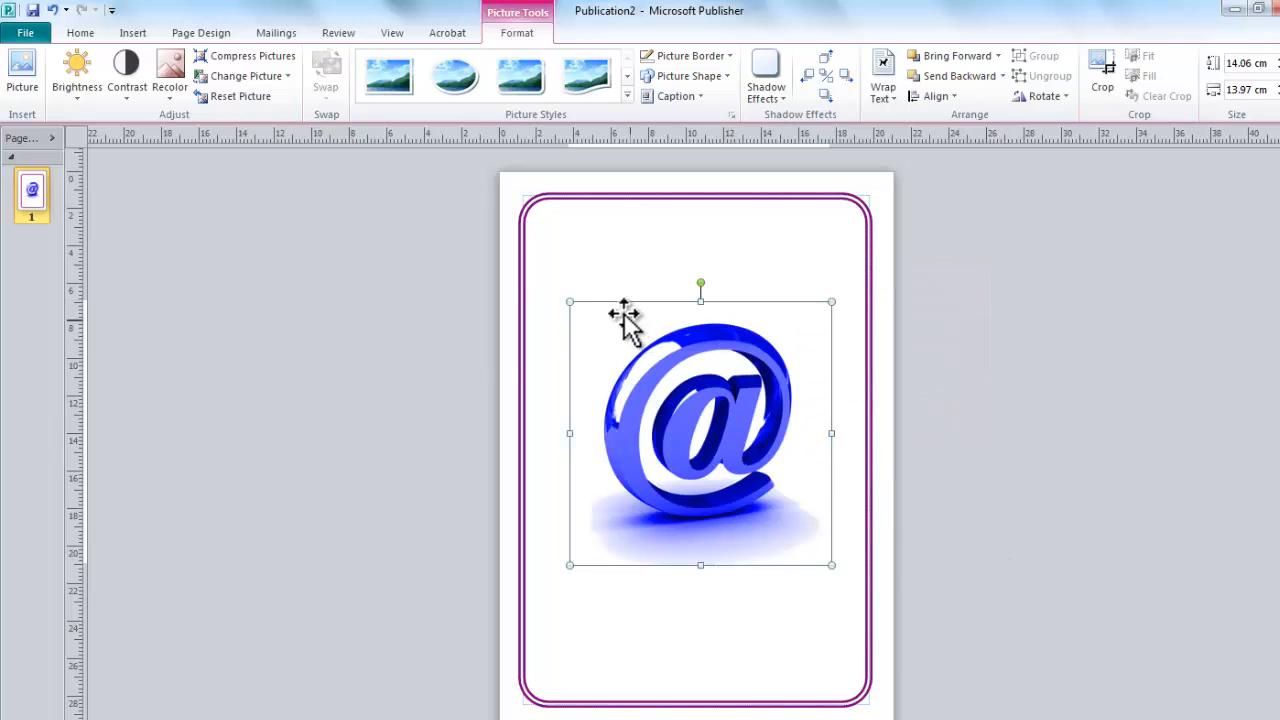
Set the @ picture's image control colour to Washout in its picture formatting
right_click(688, 427)
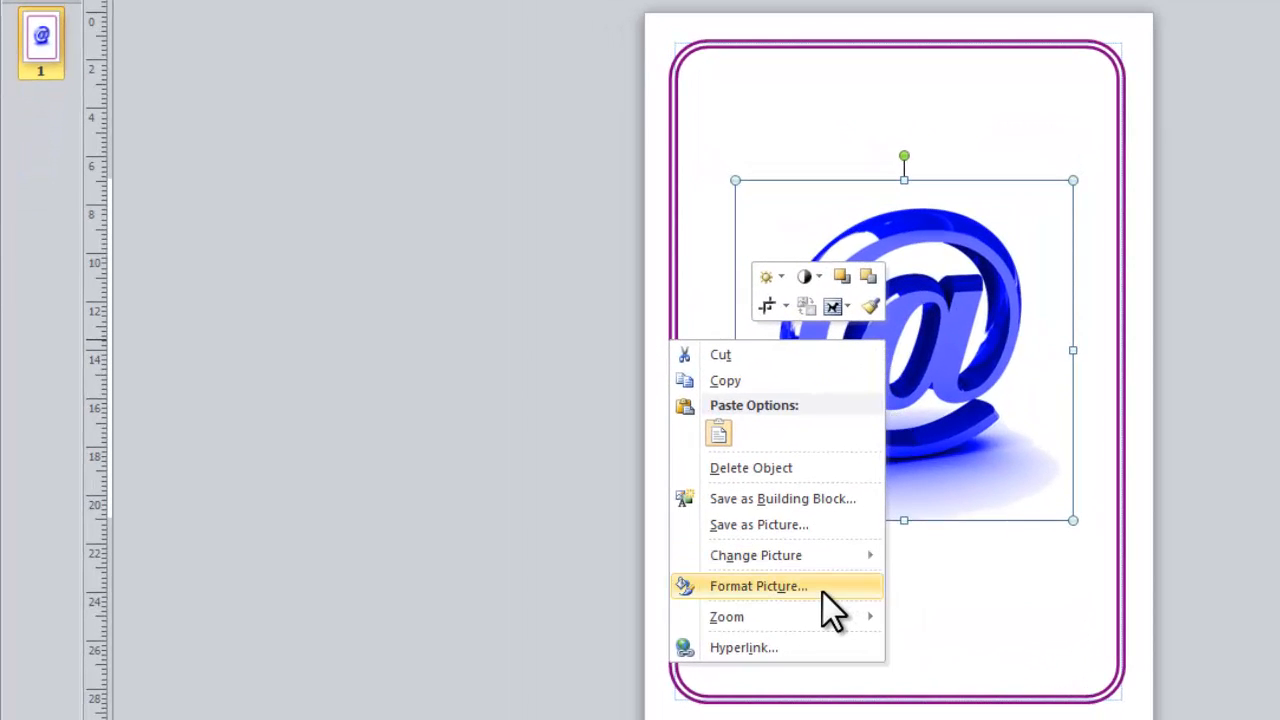
left_click(810, 588)
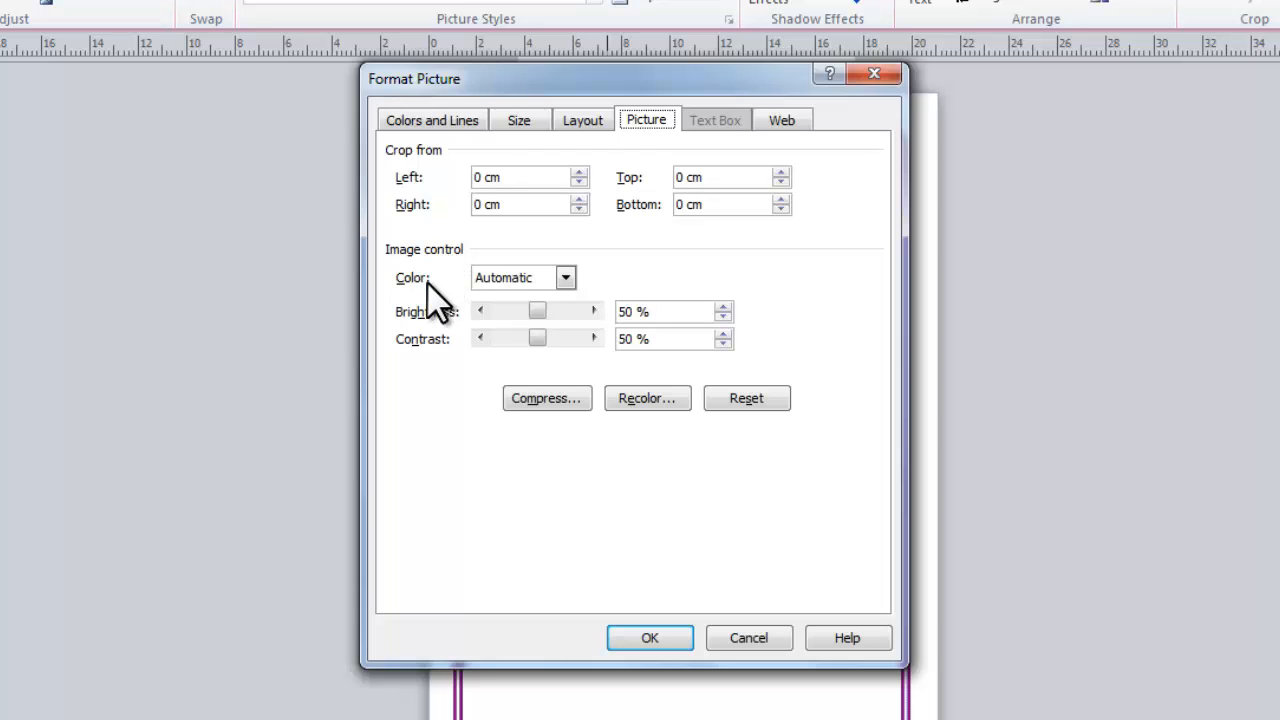
left_click(567, 276)
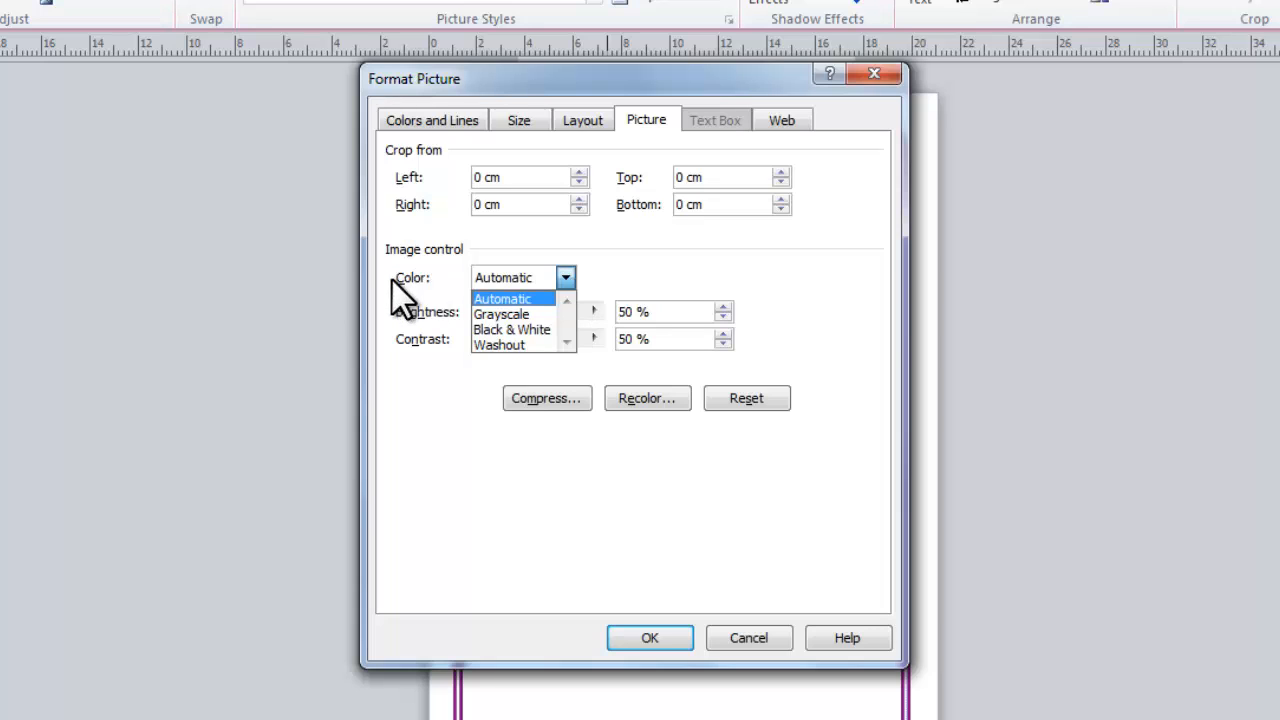
left_click(523, 345)
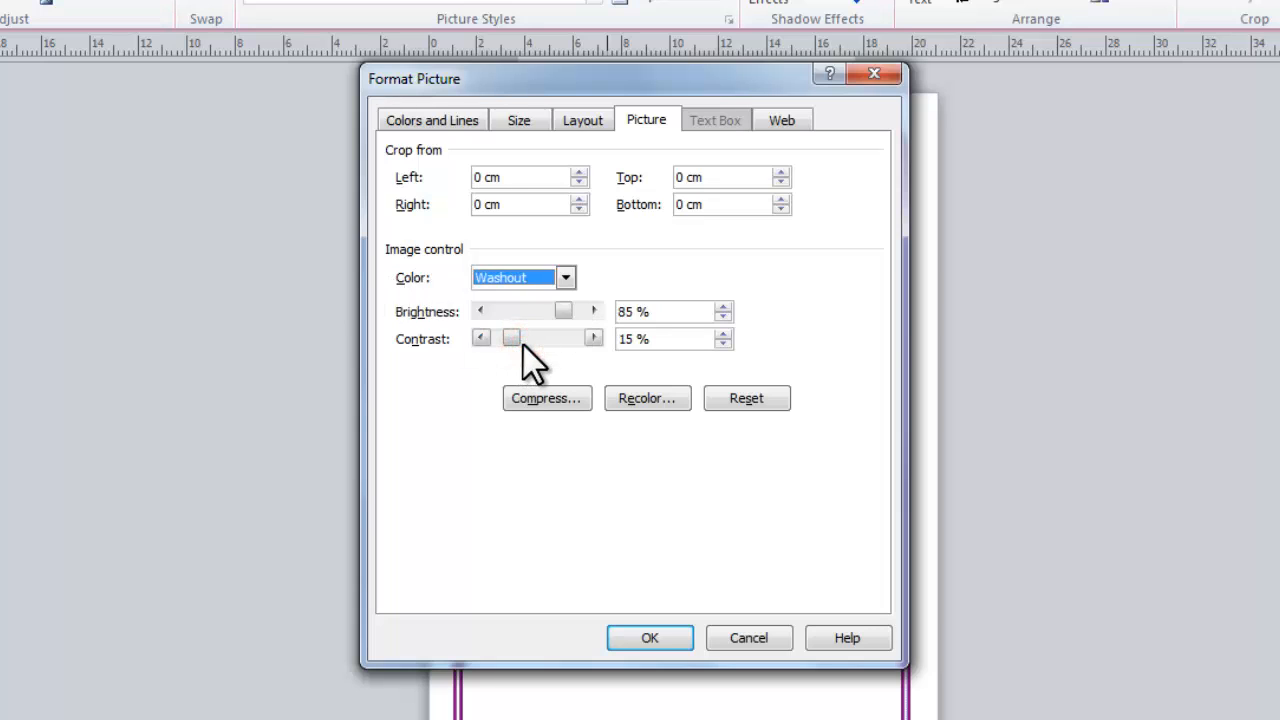
Recolour the whole @ picture with the purple scheme colour matching the border, and apply the picture formatting
left_click(645, 400)
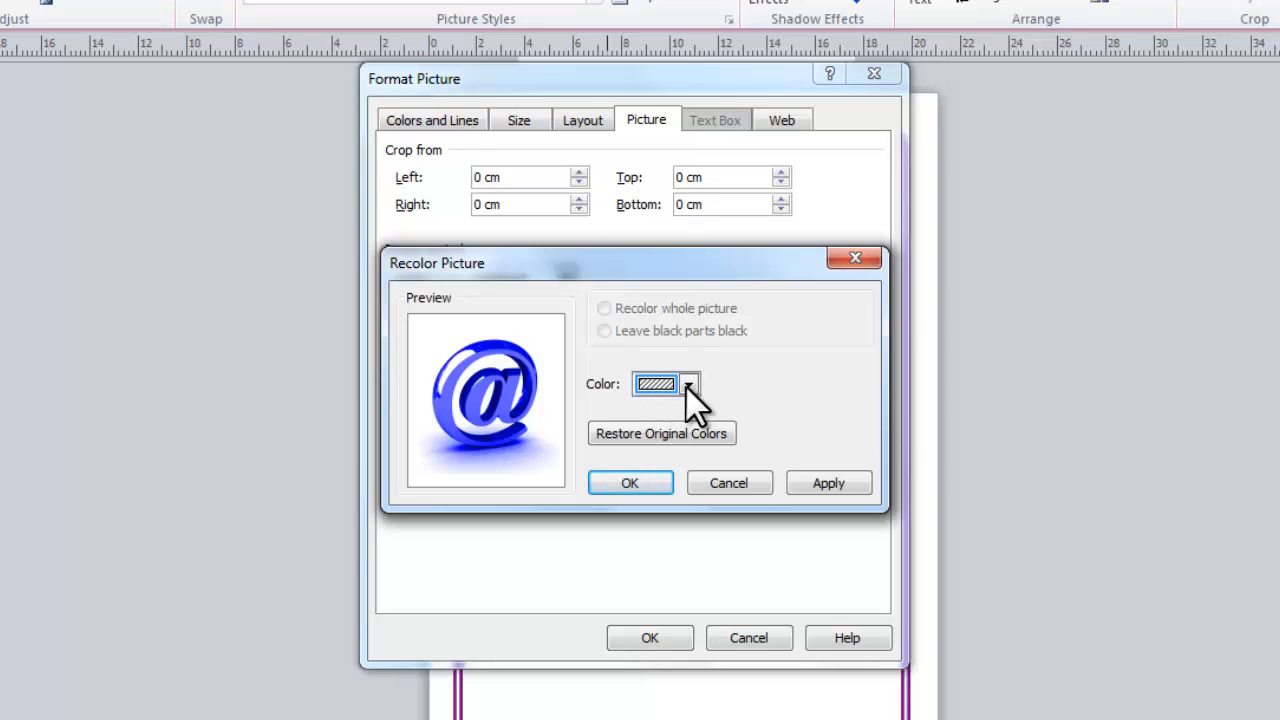
left_click(689, 386)
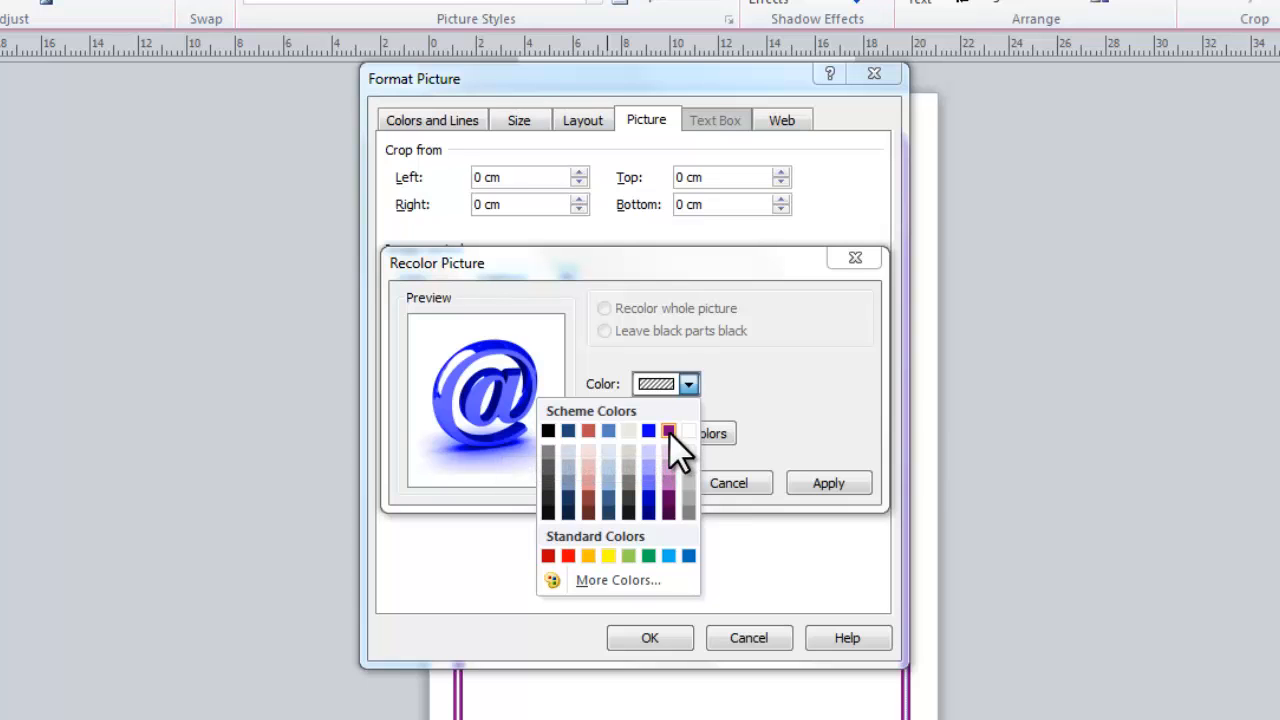
left_click(669, 432)
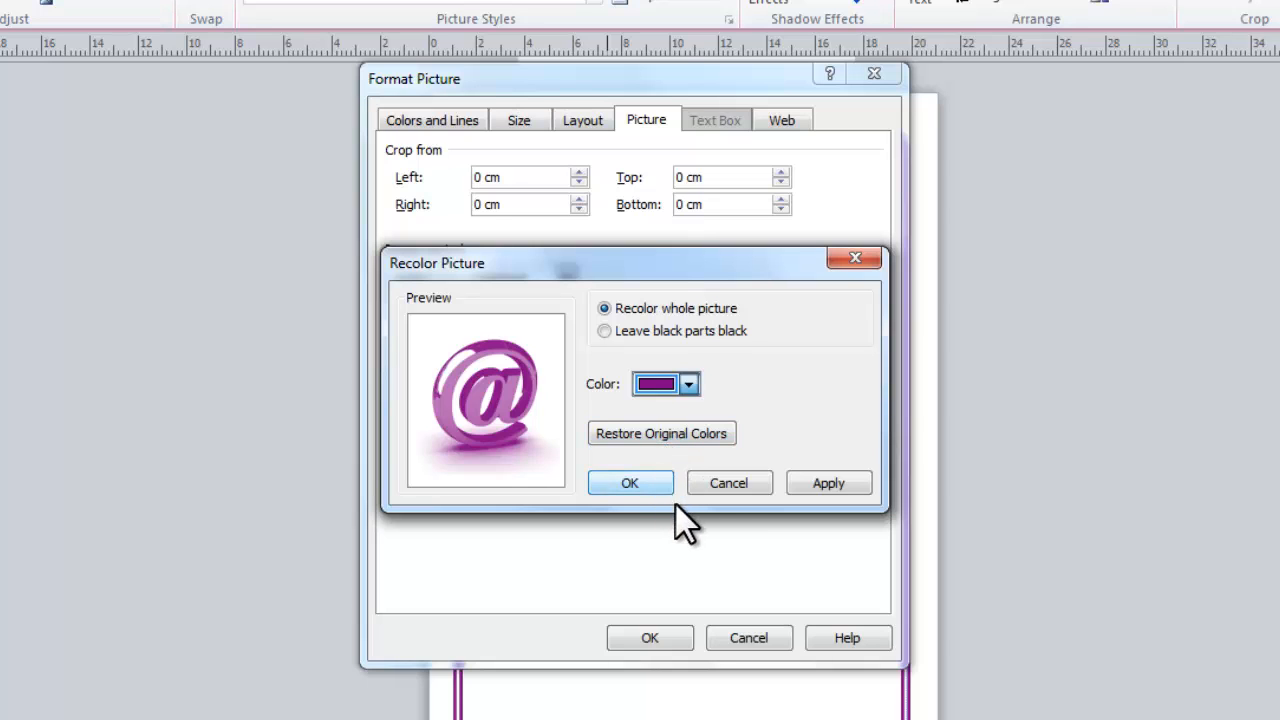
left_click(817, 490)
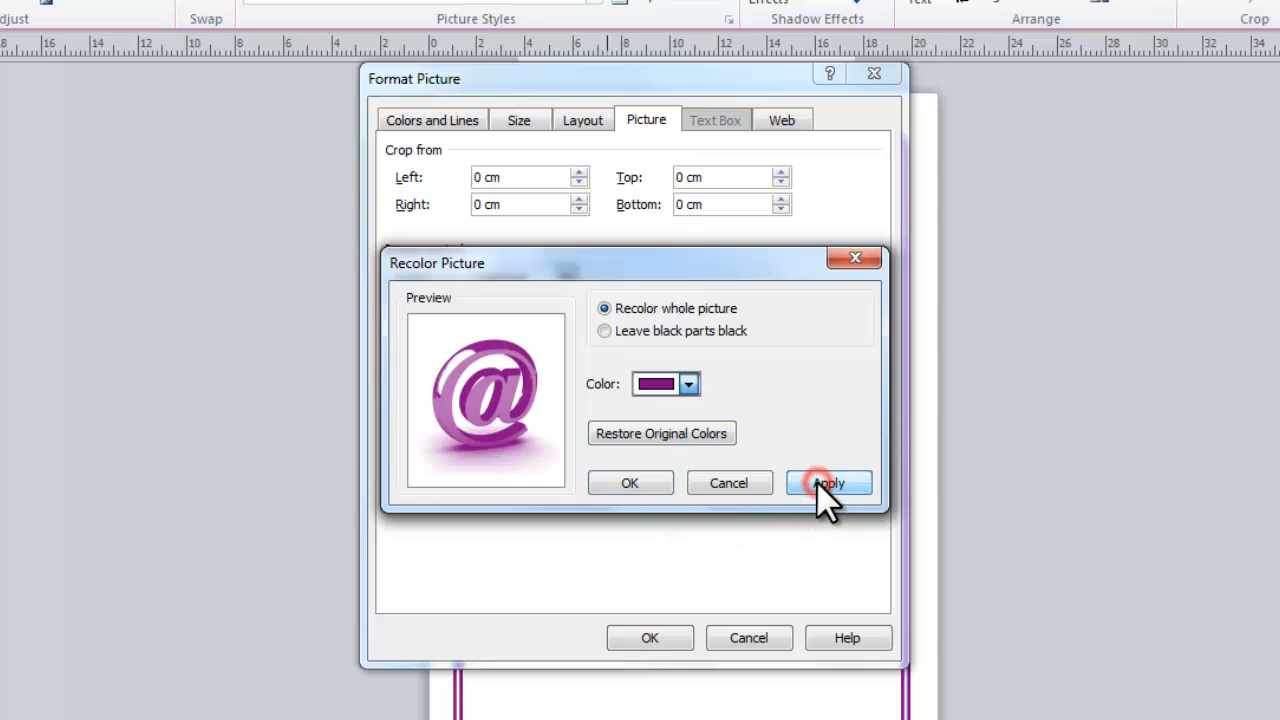
left_click(630, 483)
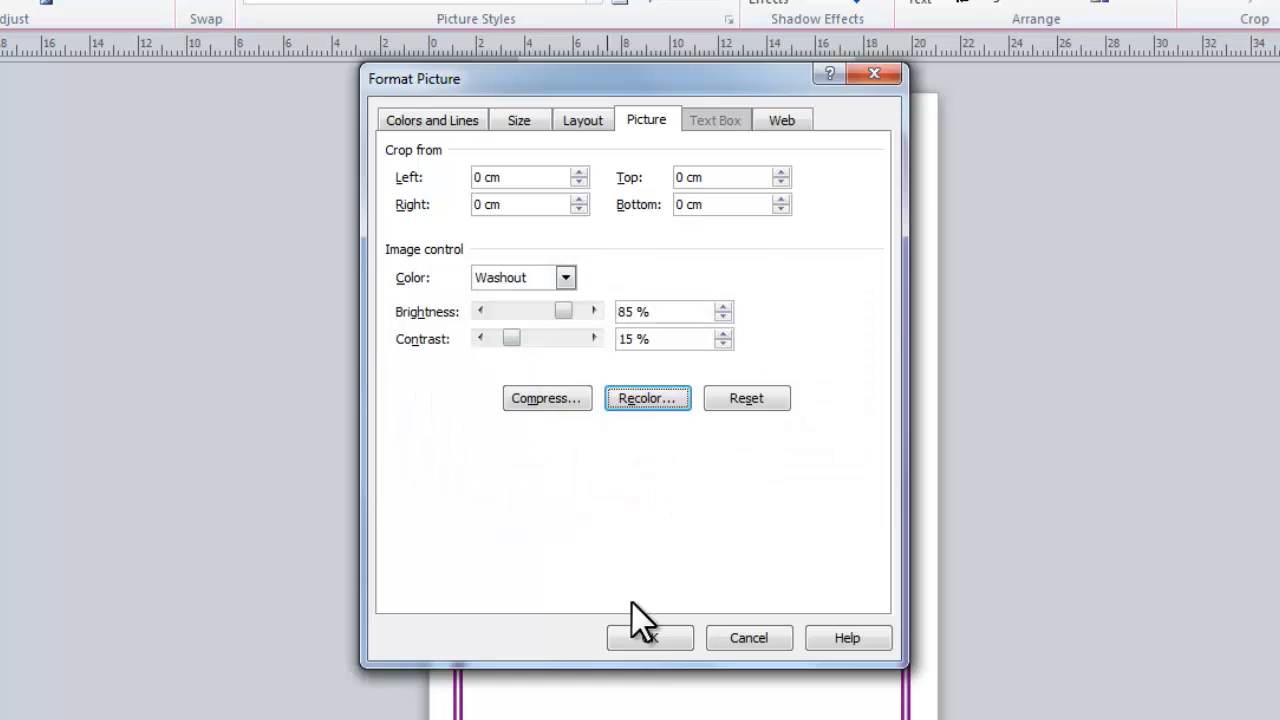
left_click(650, 640)
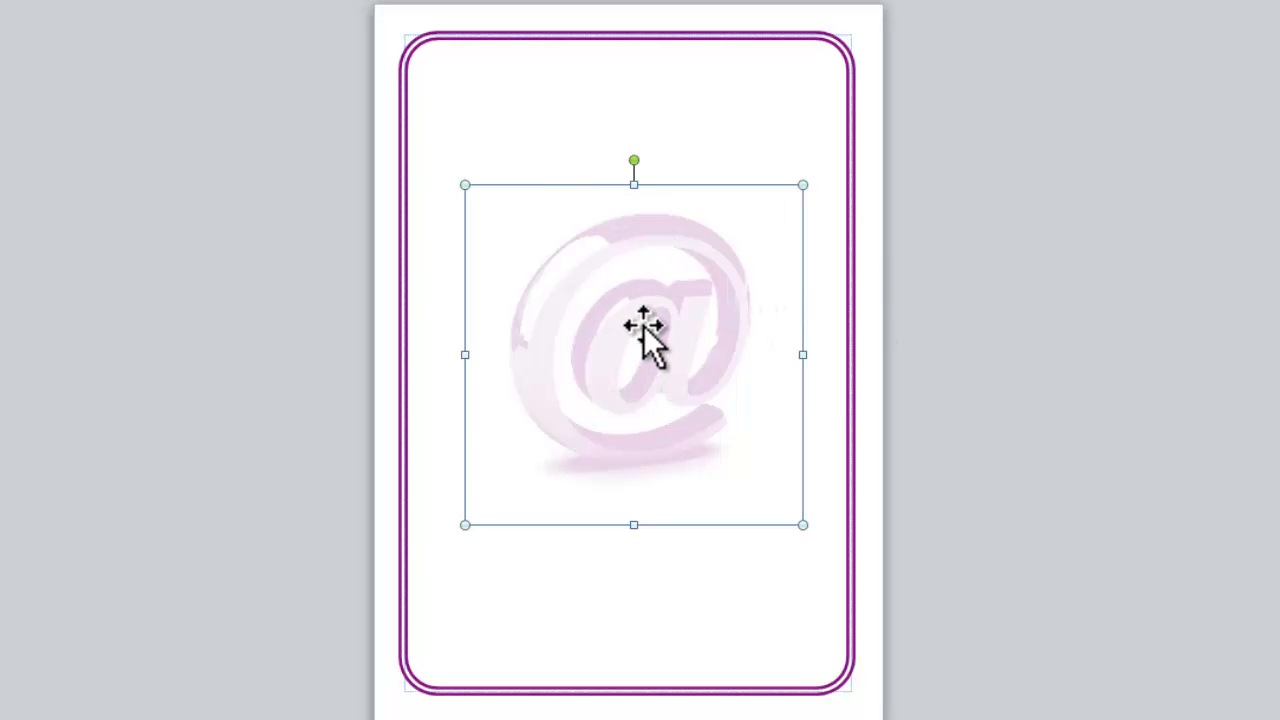
Move the washed-out @ picture slightly down the page within the purple border and keep it selected
left_click_drag(643, 325, 642, 334)
left_click(981, 296)
left_click(684, 336)
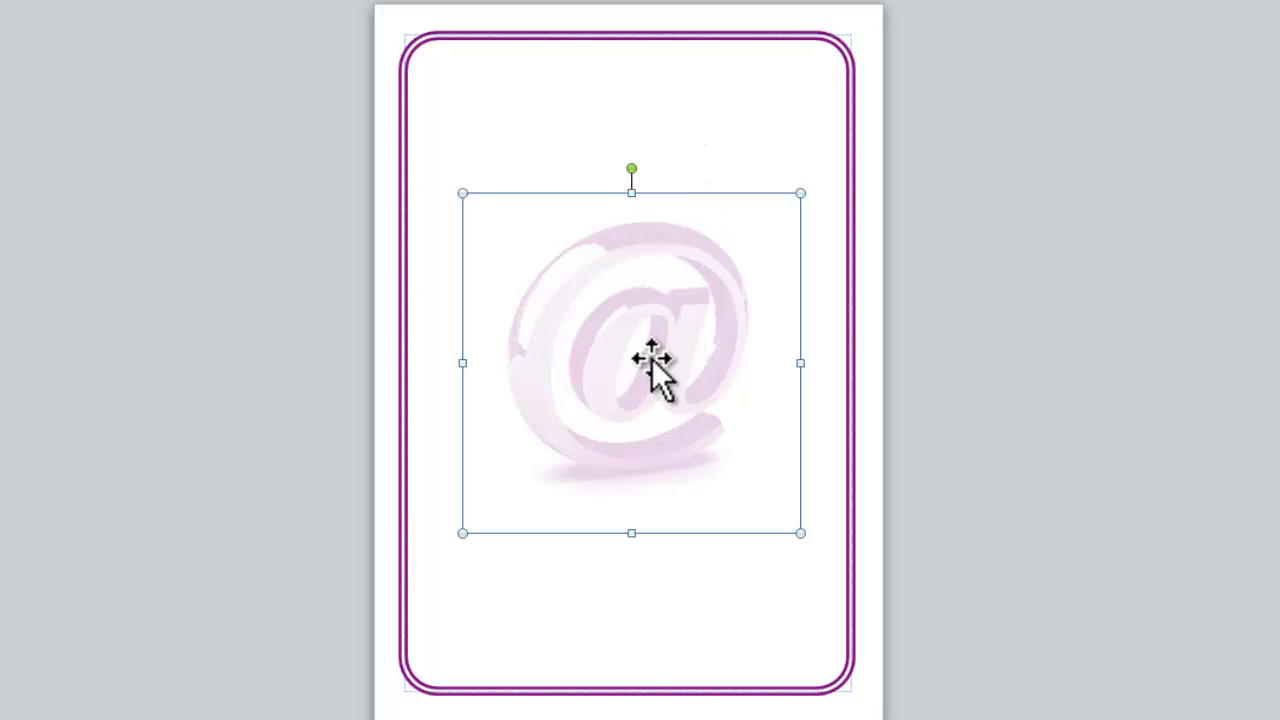
Reapply the Washout colour setting and the same purple recolouring to the @ picture through its picture formatting
right_click(652, 362)
left_click(550, 614)
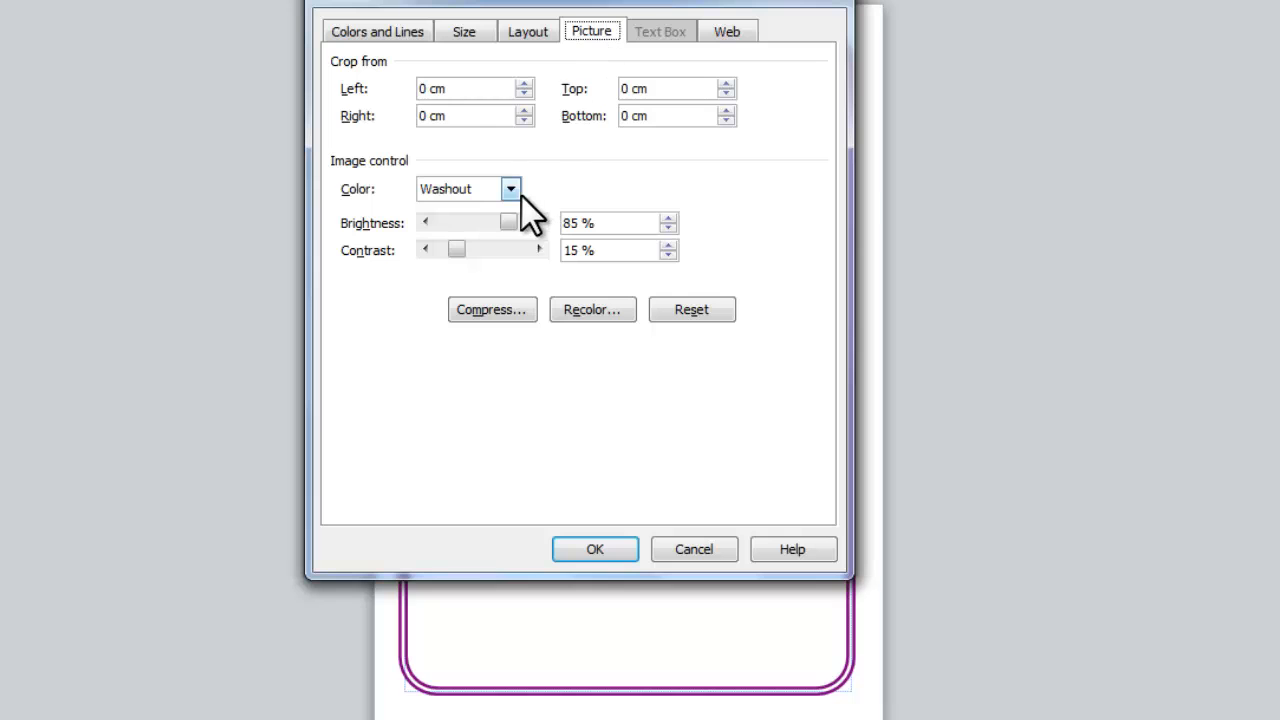
left_click(512, 190)
left_click(466, 252)
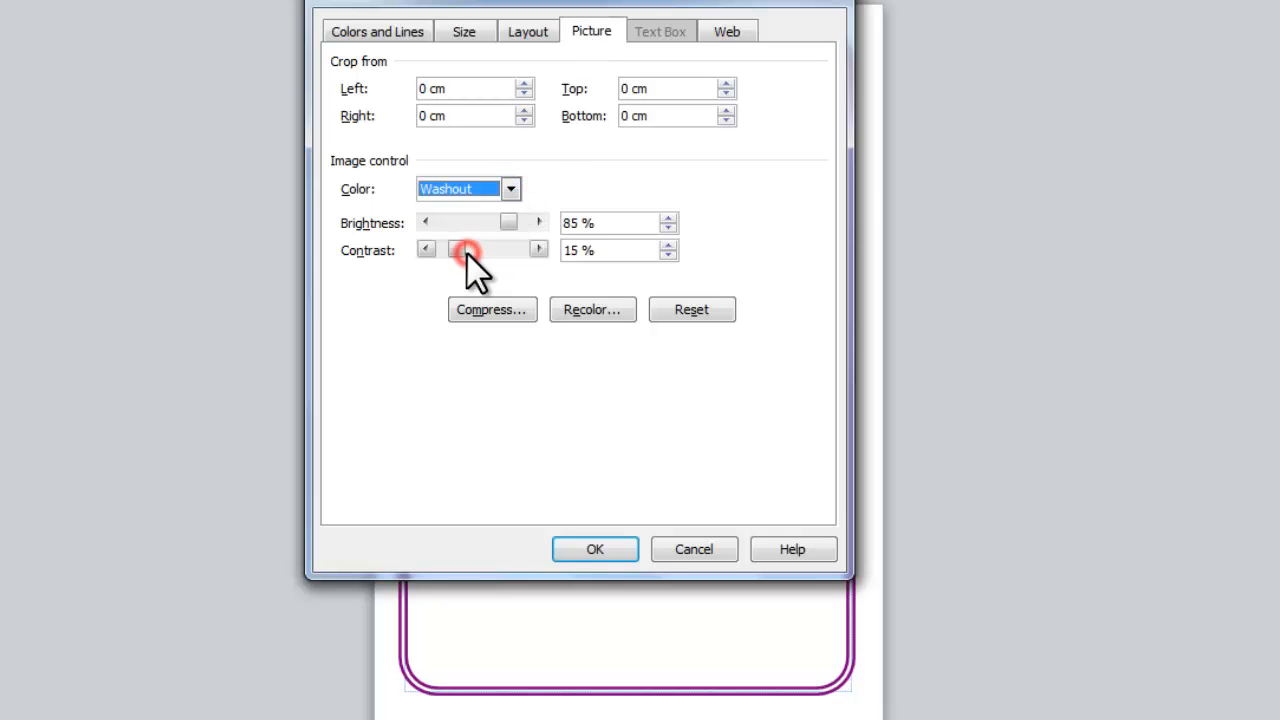
left_click(594, 312)
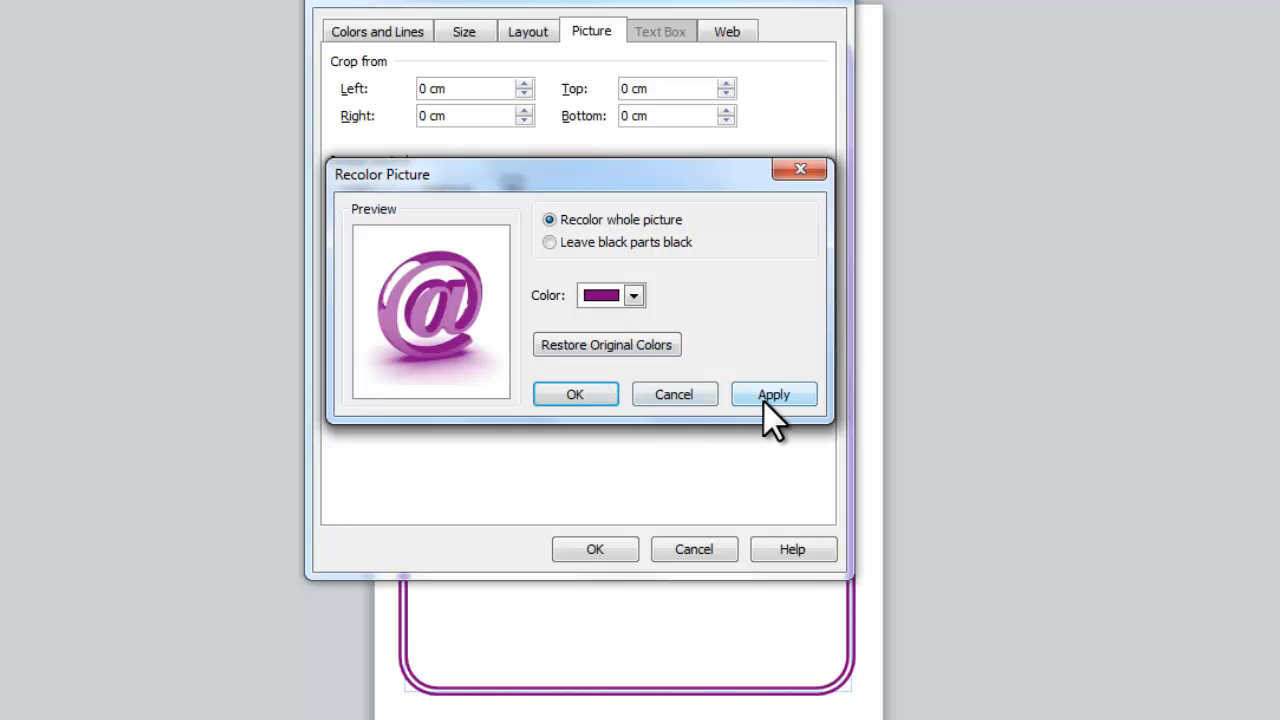
left_click(634, 294)
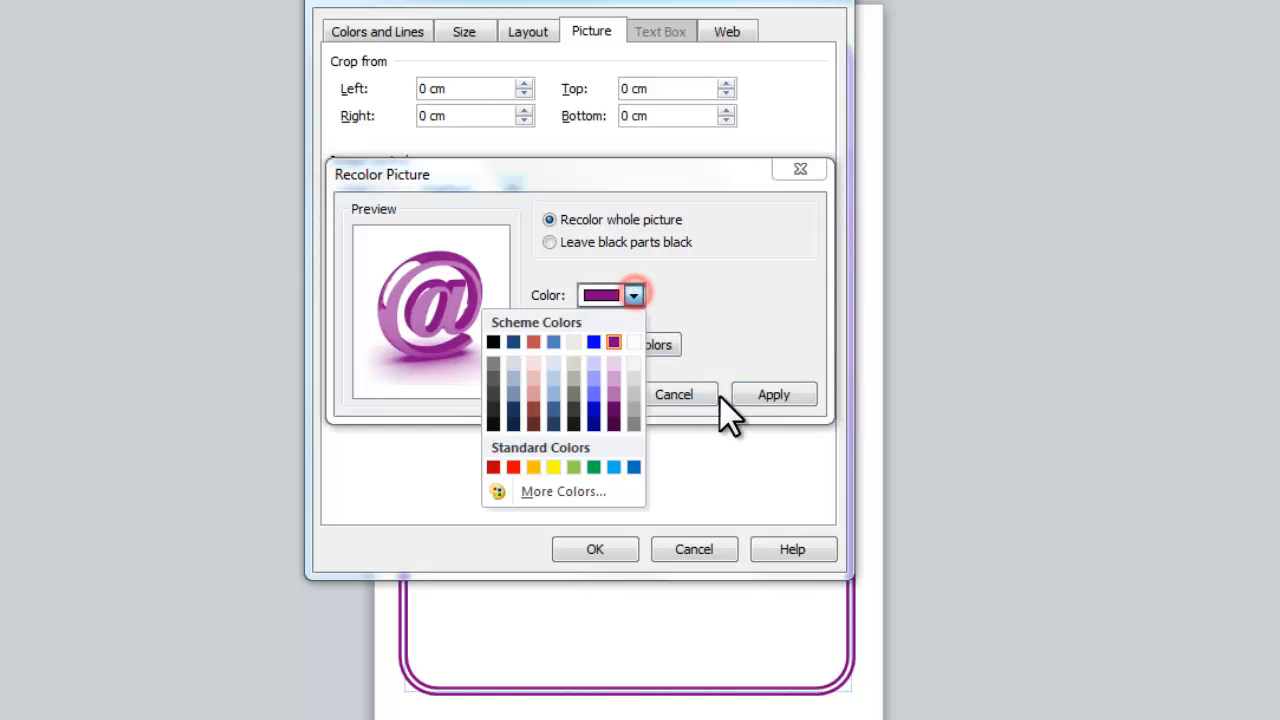
left_click(634, 294)
left_click(773, 394)
left_click(590, 394)
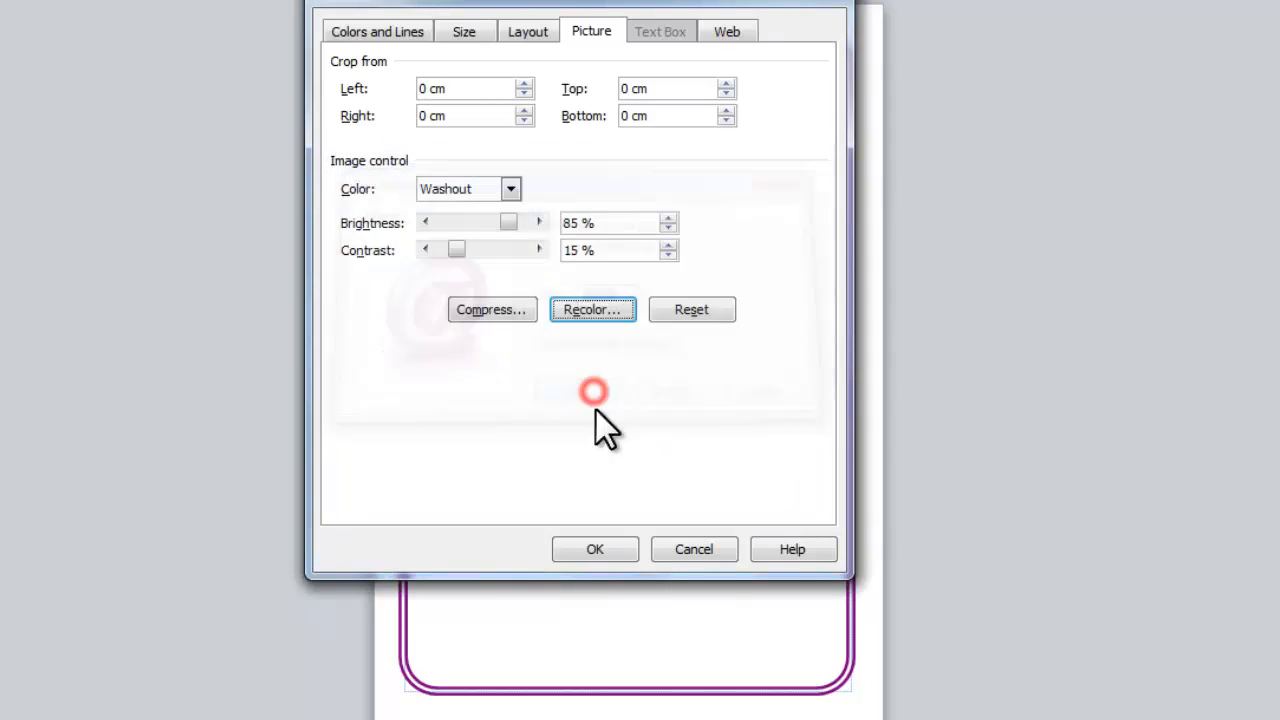
left_click(607, 548)
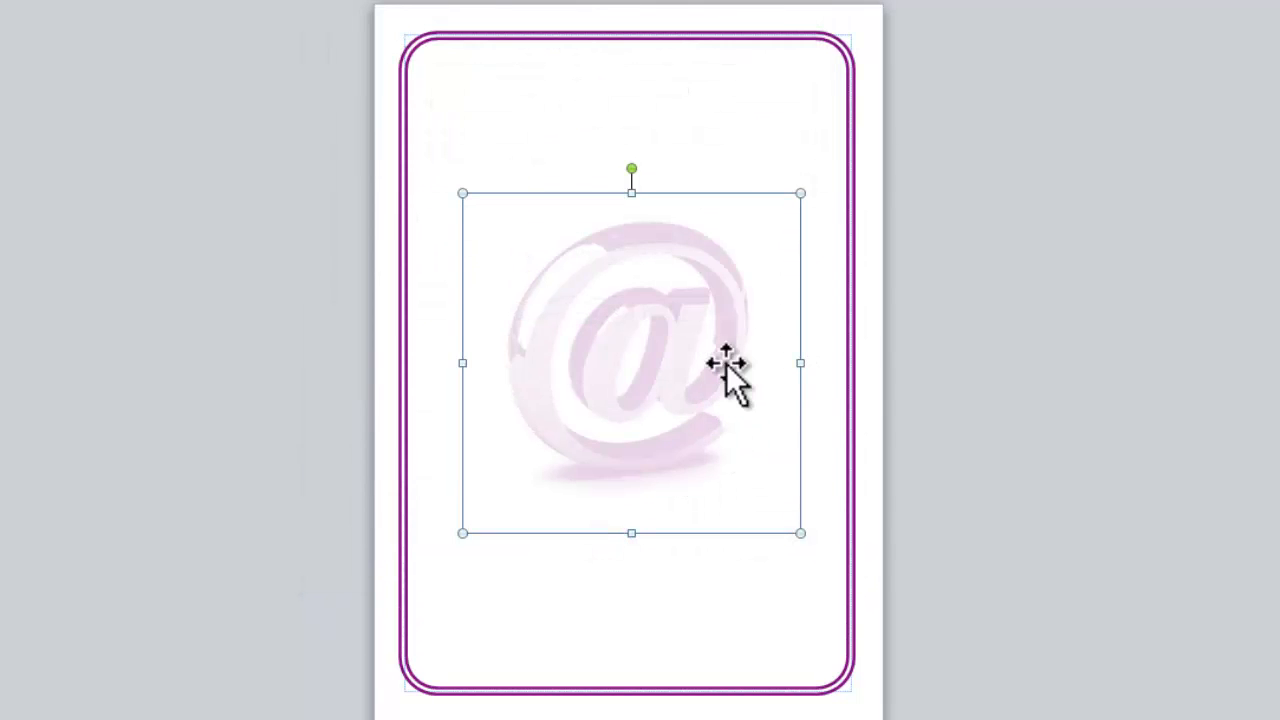